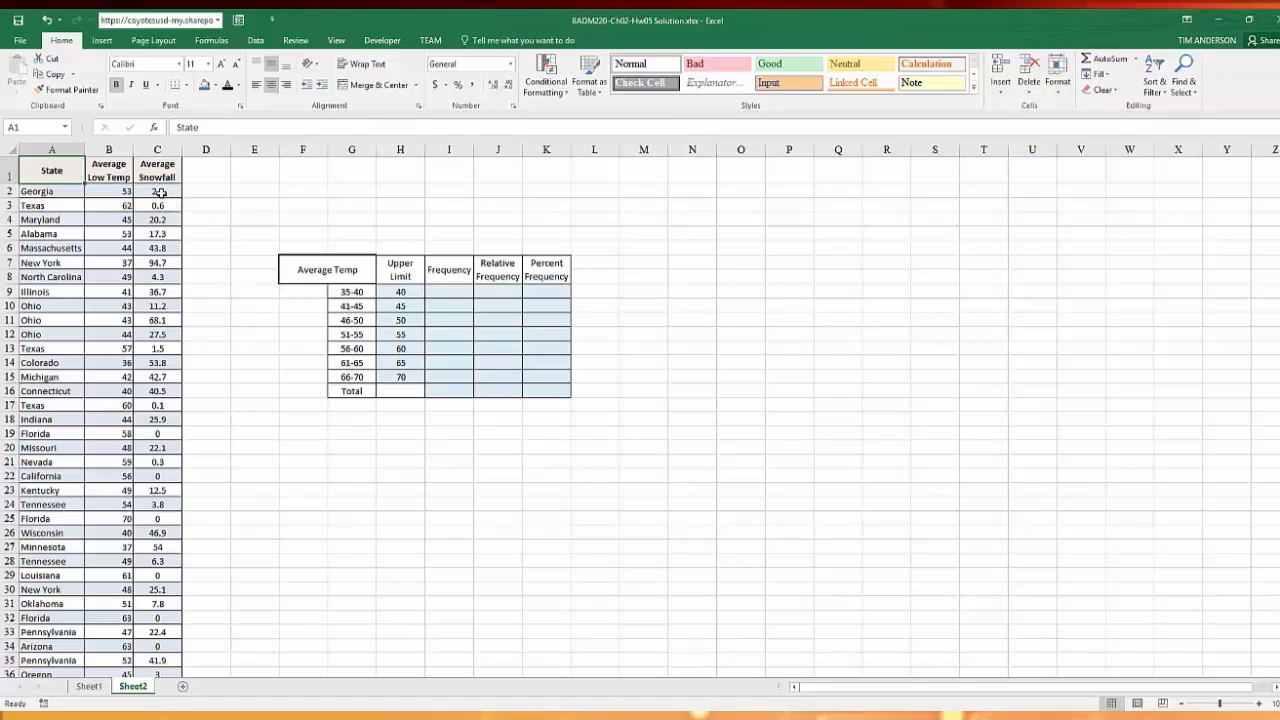
# Name the Average Snowfall data range C2:C52 AvgSnowfall
pyautogui.moveTo(160, 191); pyautogui.dragTo(159, 652)
pyautogui.click(40, 127)
pyautogui.write('AvgSnowf')
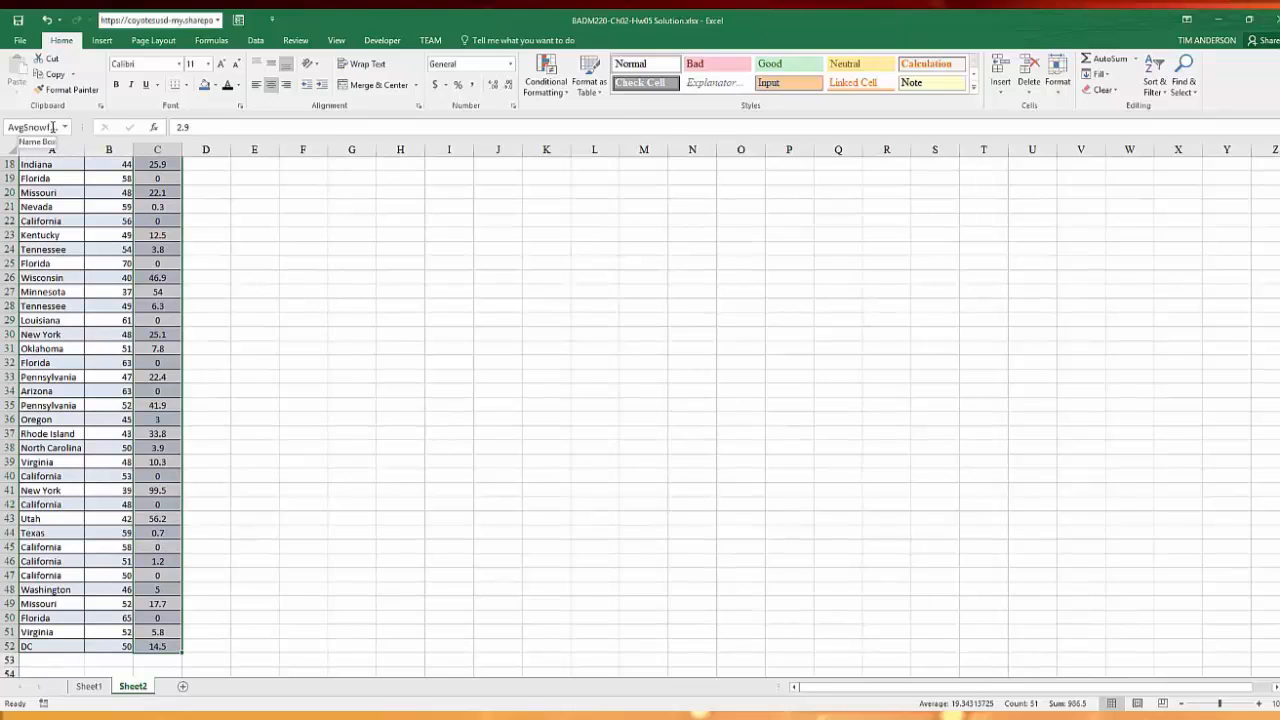
pyautogui.write('all')
pyautogui.press('Return')
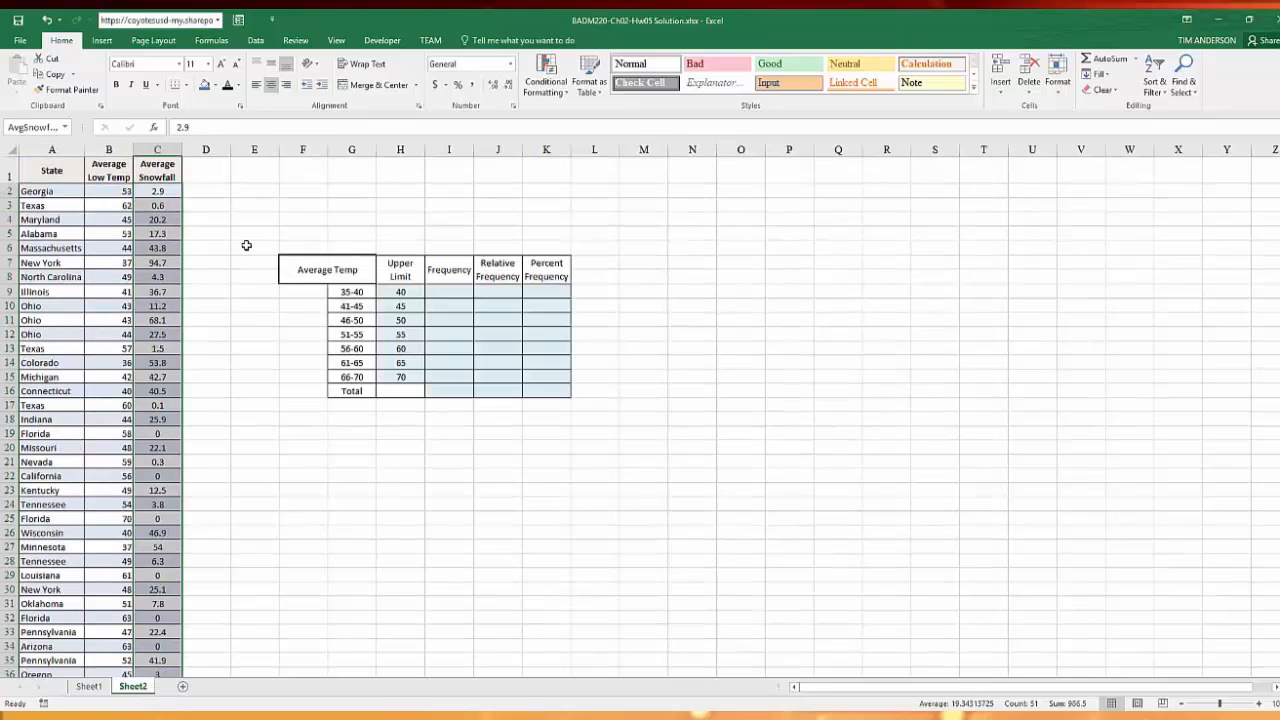
pyautogui.scroll(-2, 152, 318)
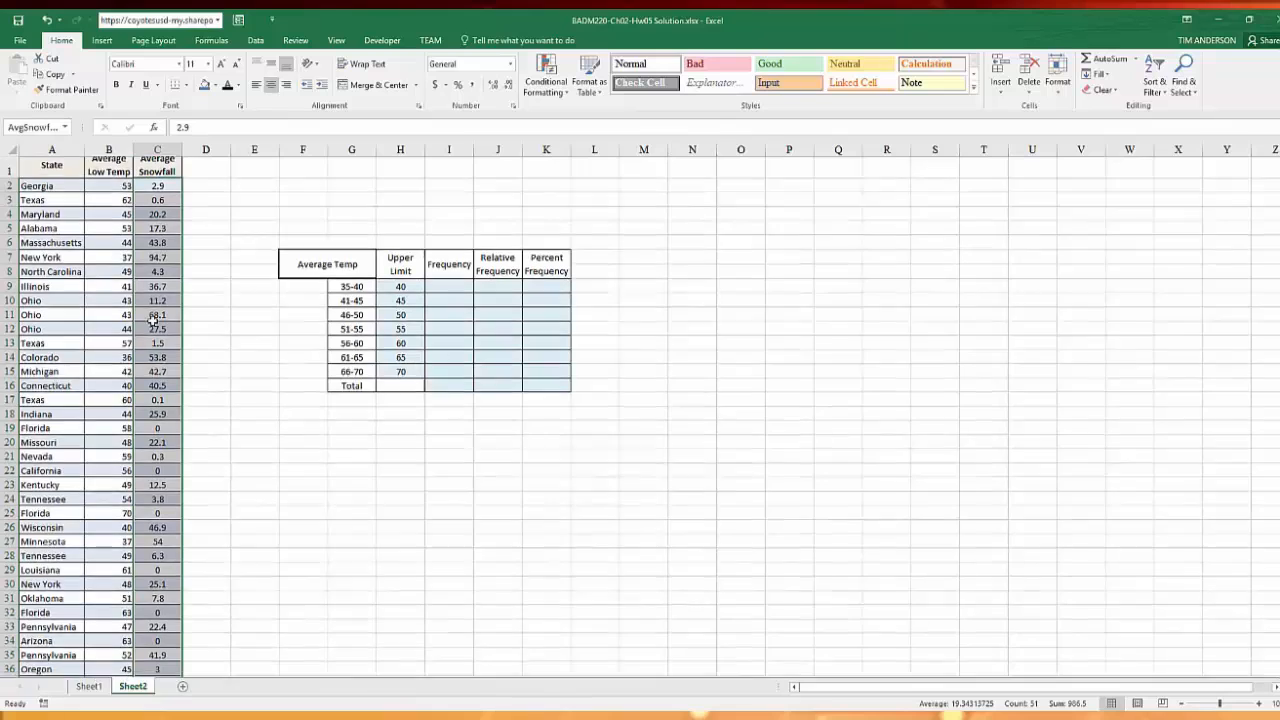
pyautogui.scroll(2, 152, 320)
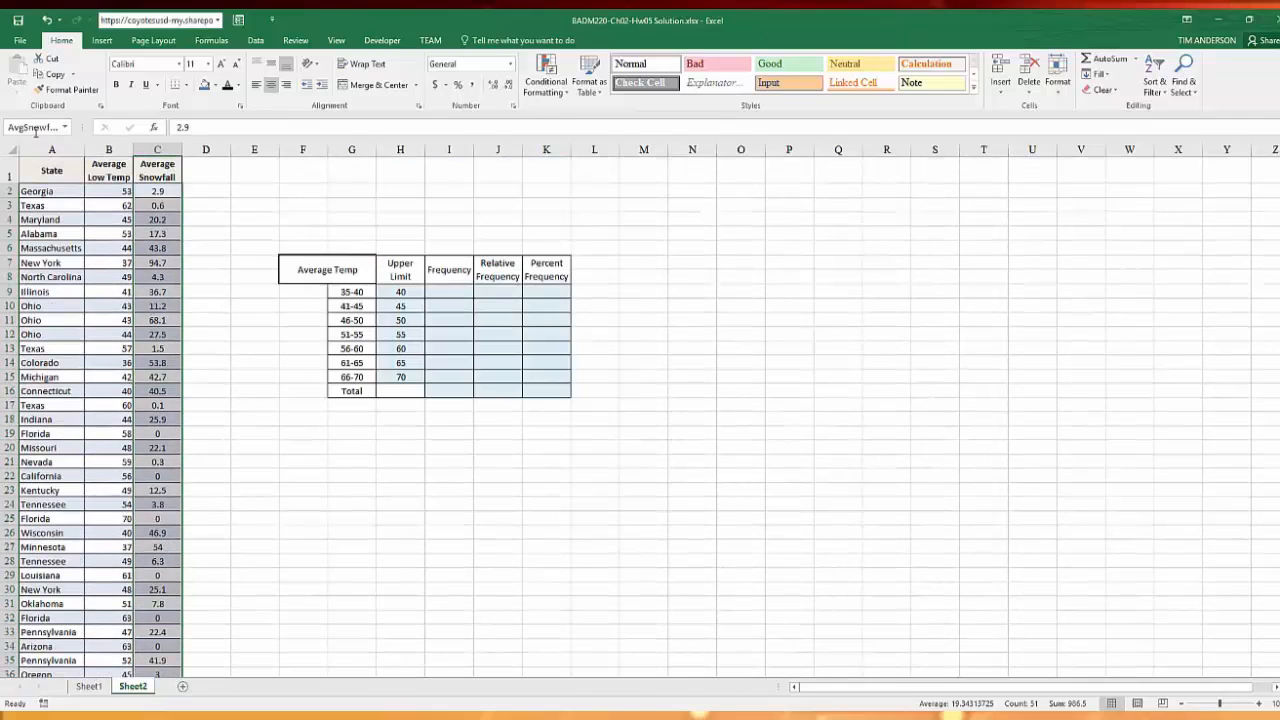
pyautogui.click(38, 127)
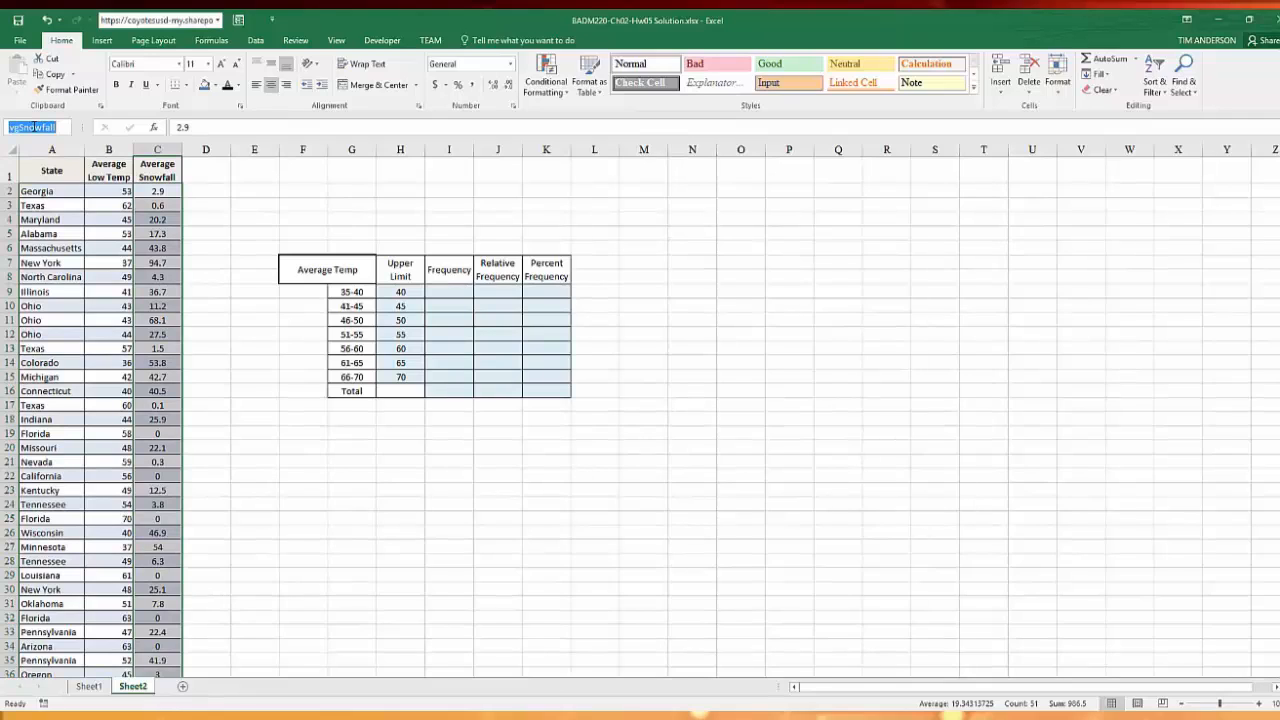
pyautogui.write('AvgSnowfall')
pyautogui.press('Return')
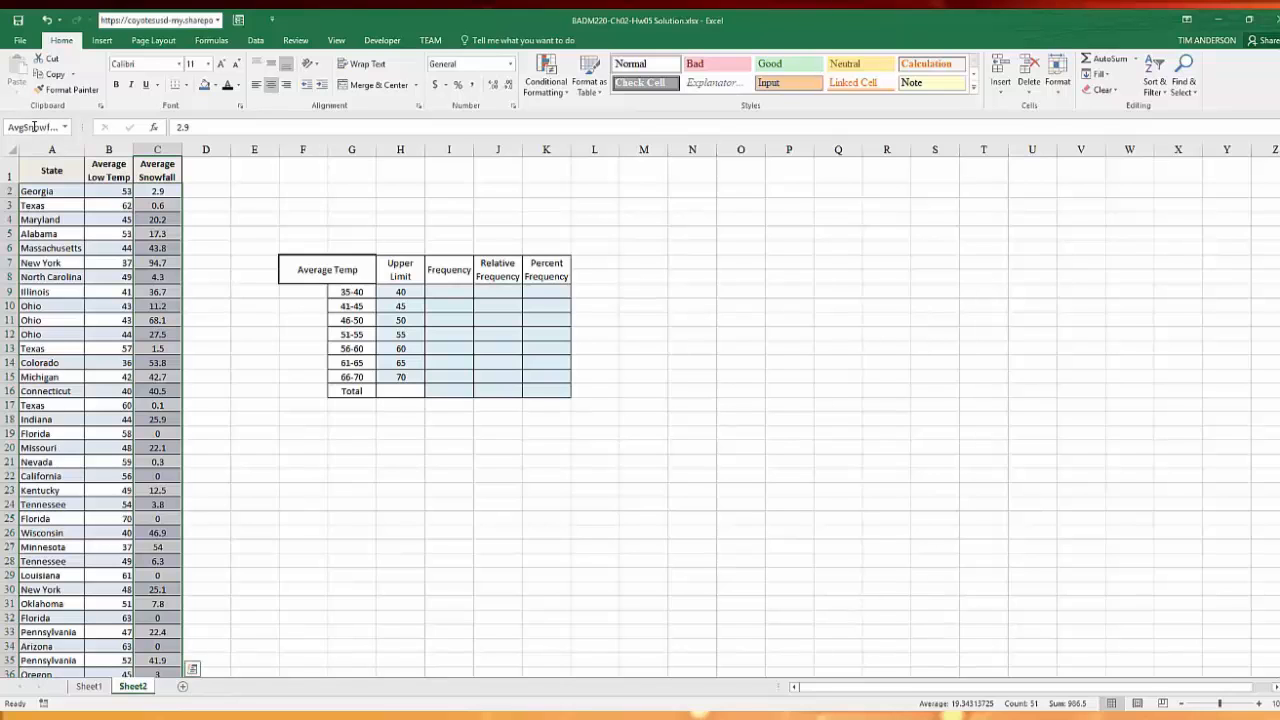
# Name the Average Low Temp data range B2:B52 AvgTemp
pyautogui.scroll(1, 188, 264)
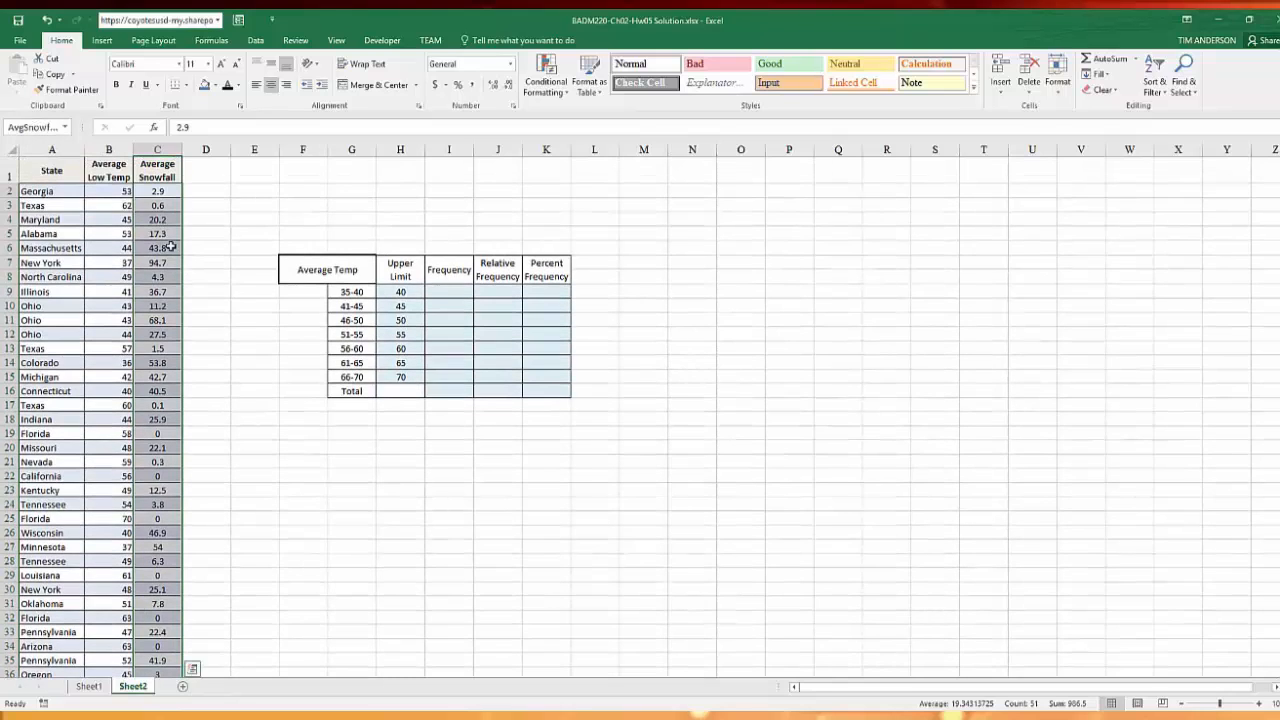
pyautogui.moveTo(104, 191); pyautogui.dragTo(114, 662)
pyautogui.scroll(6, 114, 600)
pyautogui.click(35, 129)
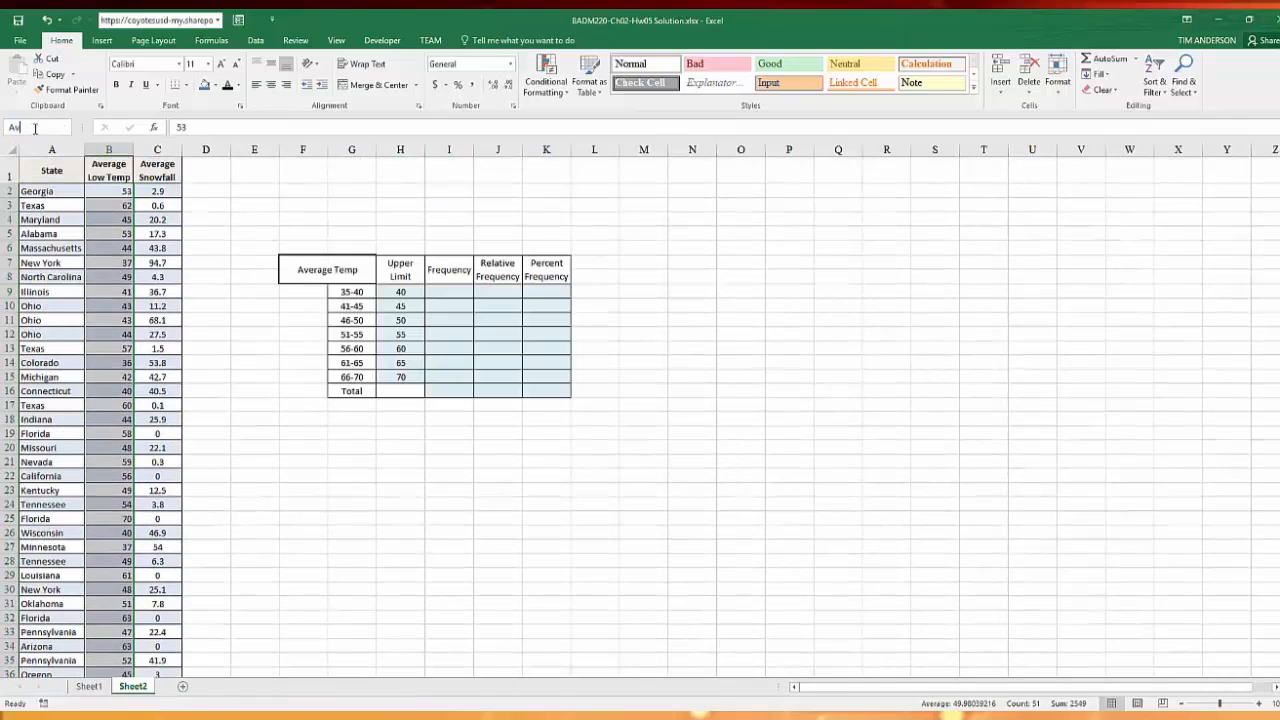
pyautogui.write('AvgTemp')
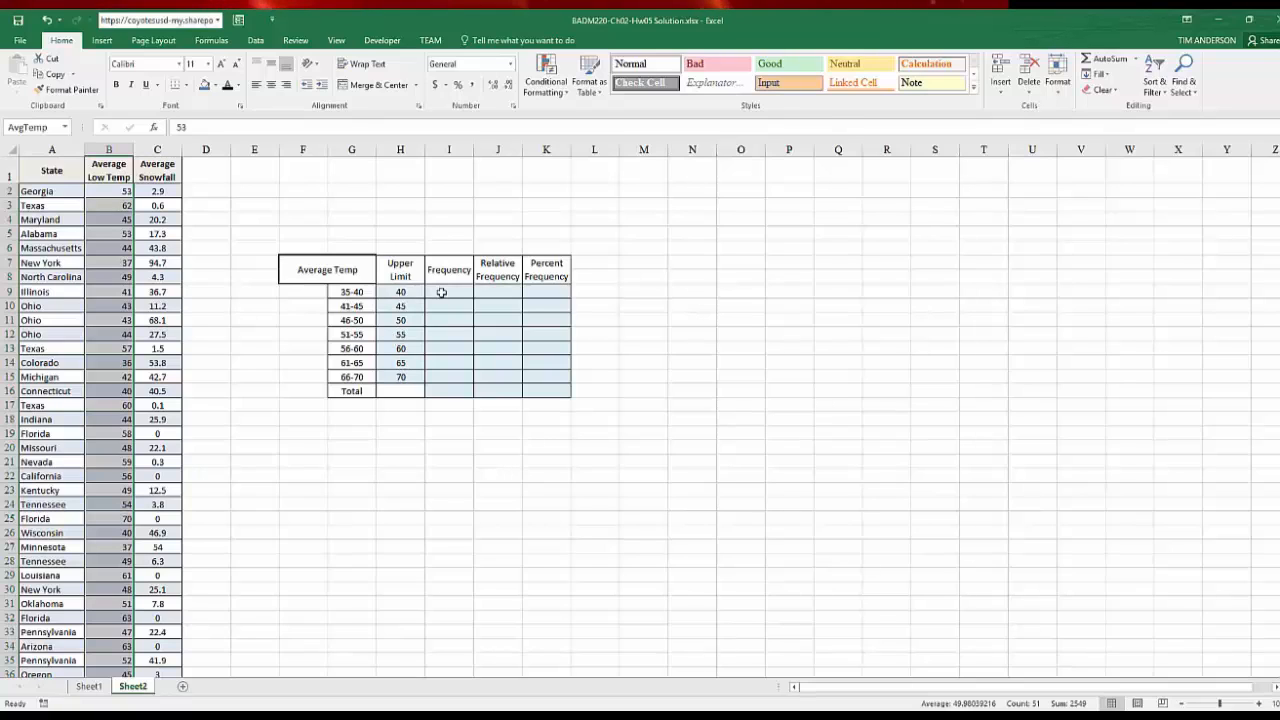
# Fill the Frequency cells I9:I15 with the array formula =FREQUENCY(AvgTemp,H9:H15)
pyautogui.moveTo(441, 291); pyautogui.dragTo(439, 380)
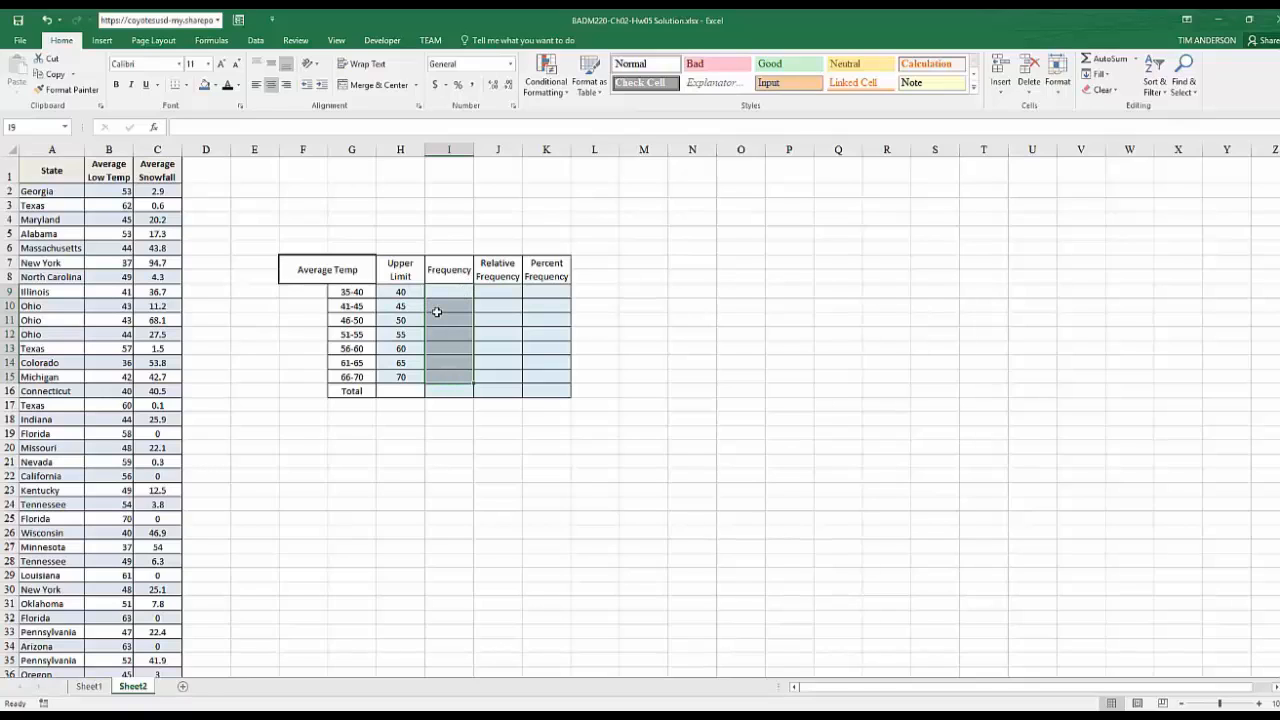
pyautogui.write('=')
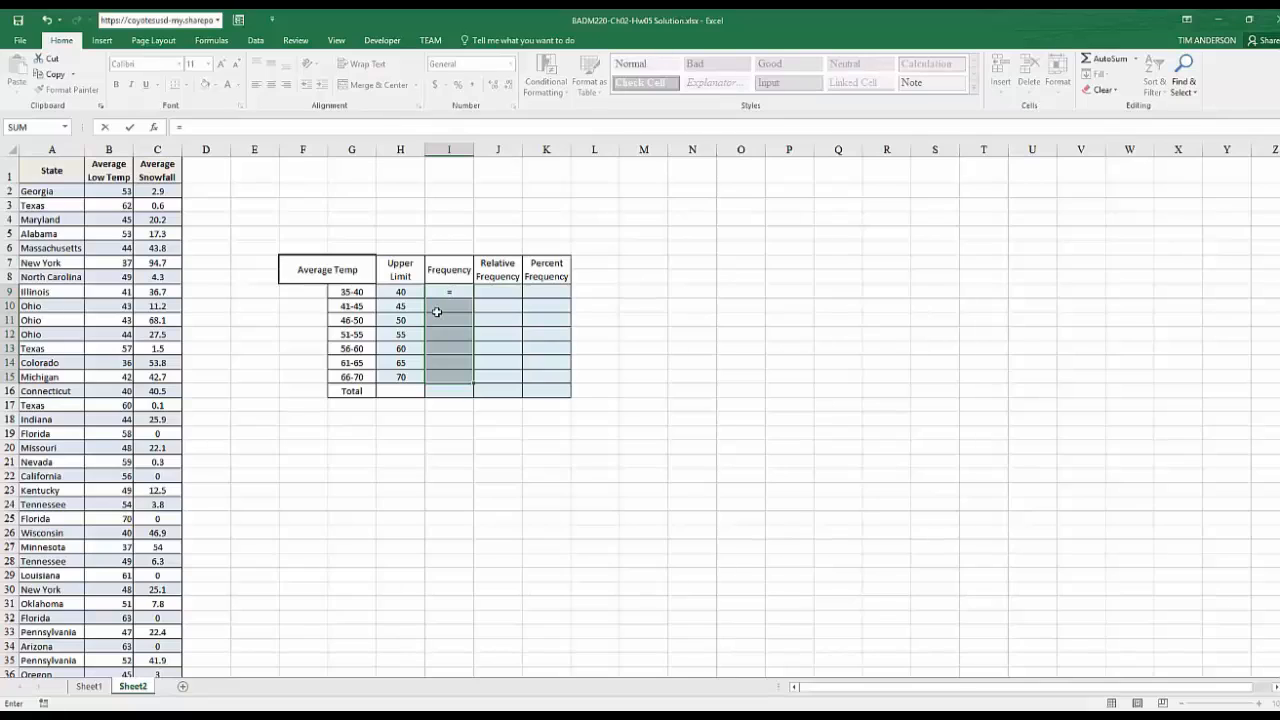
pyautogui.write('fr')
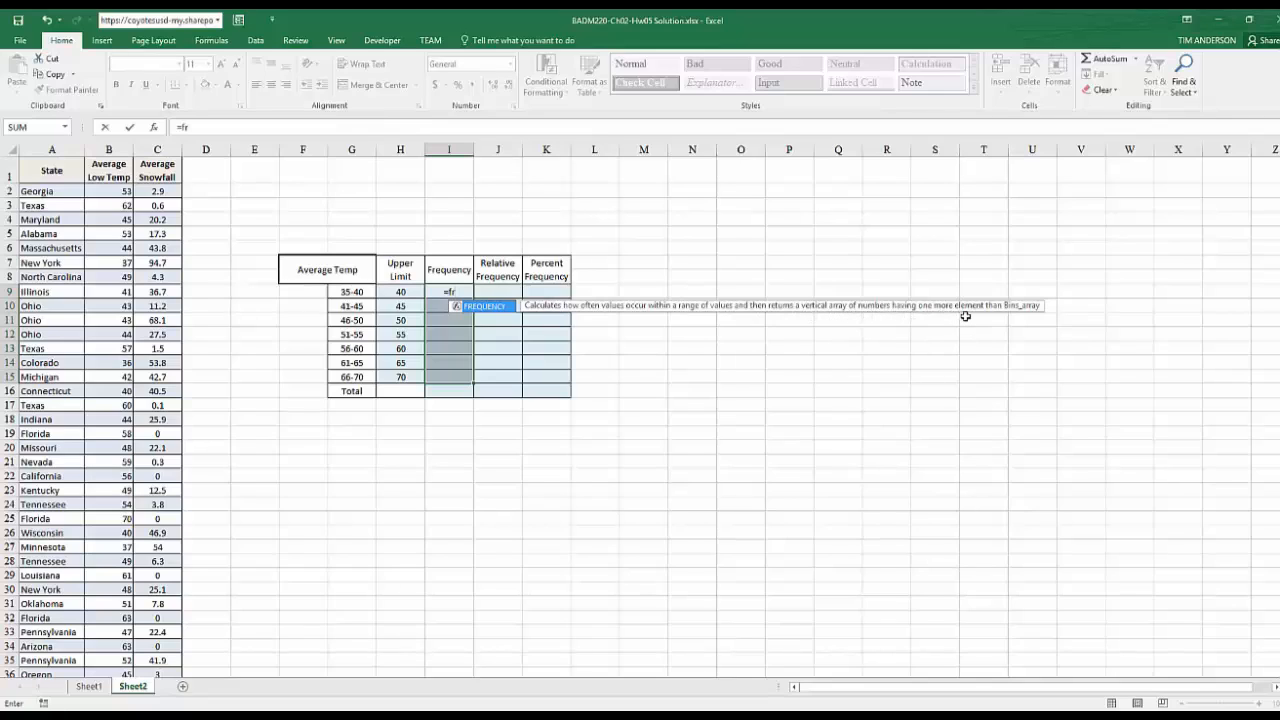
pyautogui.doubleClick(484, 307)
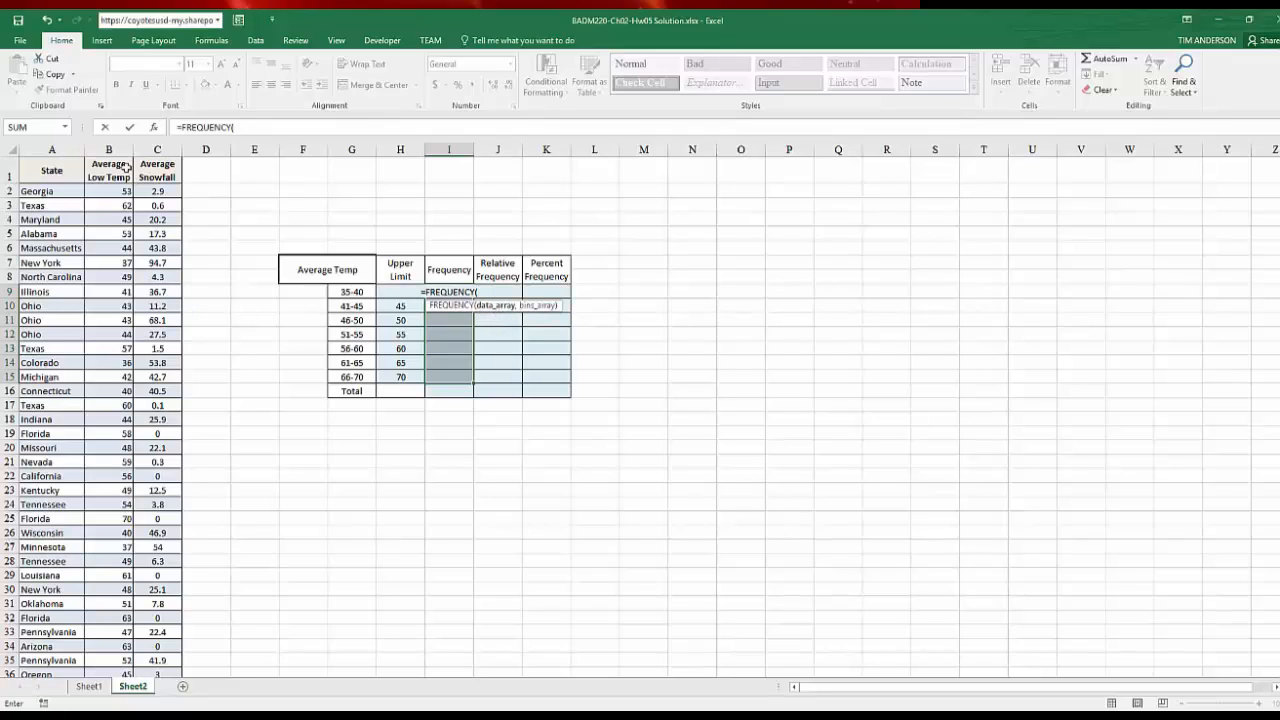
pyautogui.write('avg')
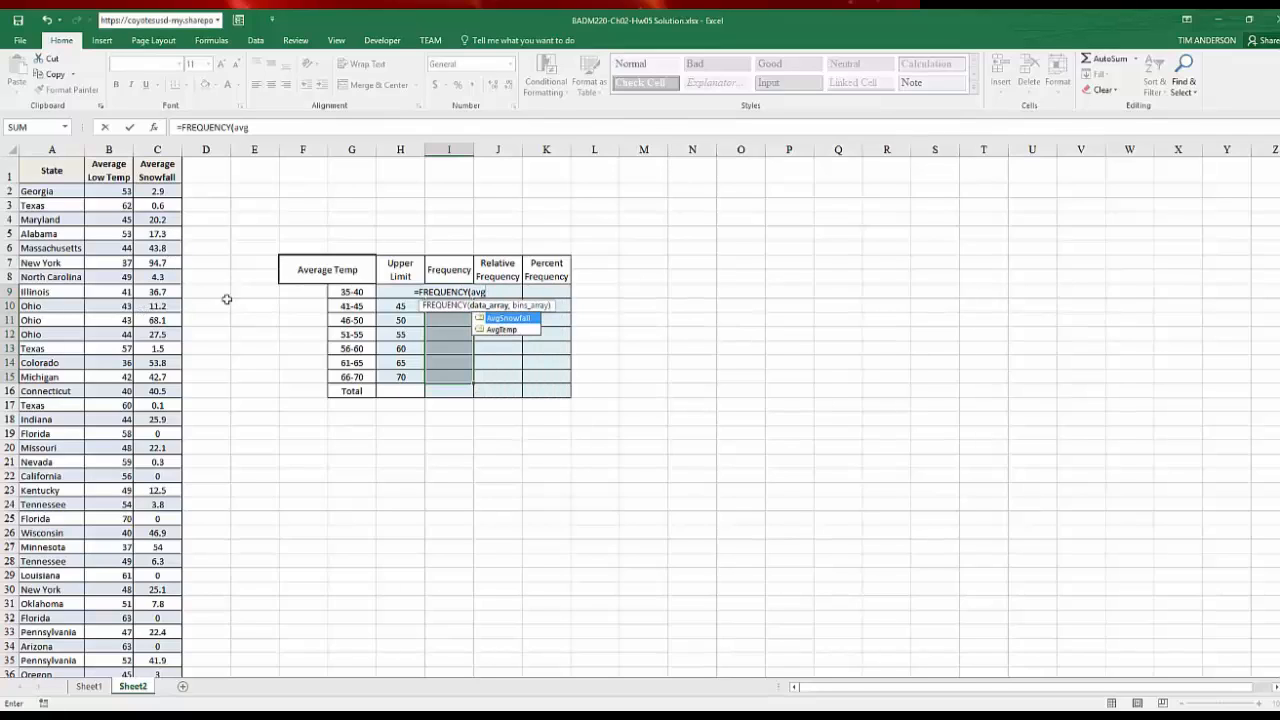
pyautogui.doubleClick(500, 330)
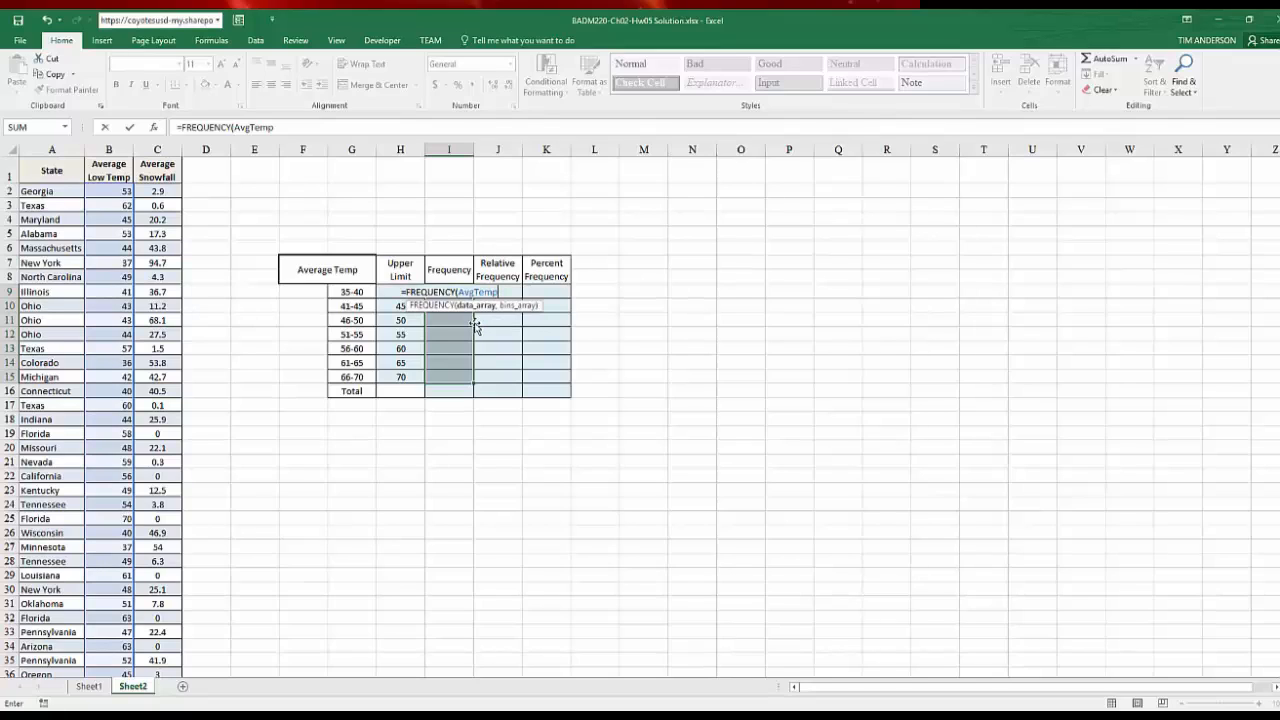
pyautogui.write(',')
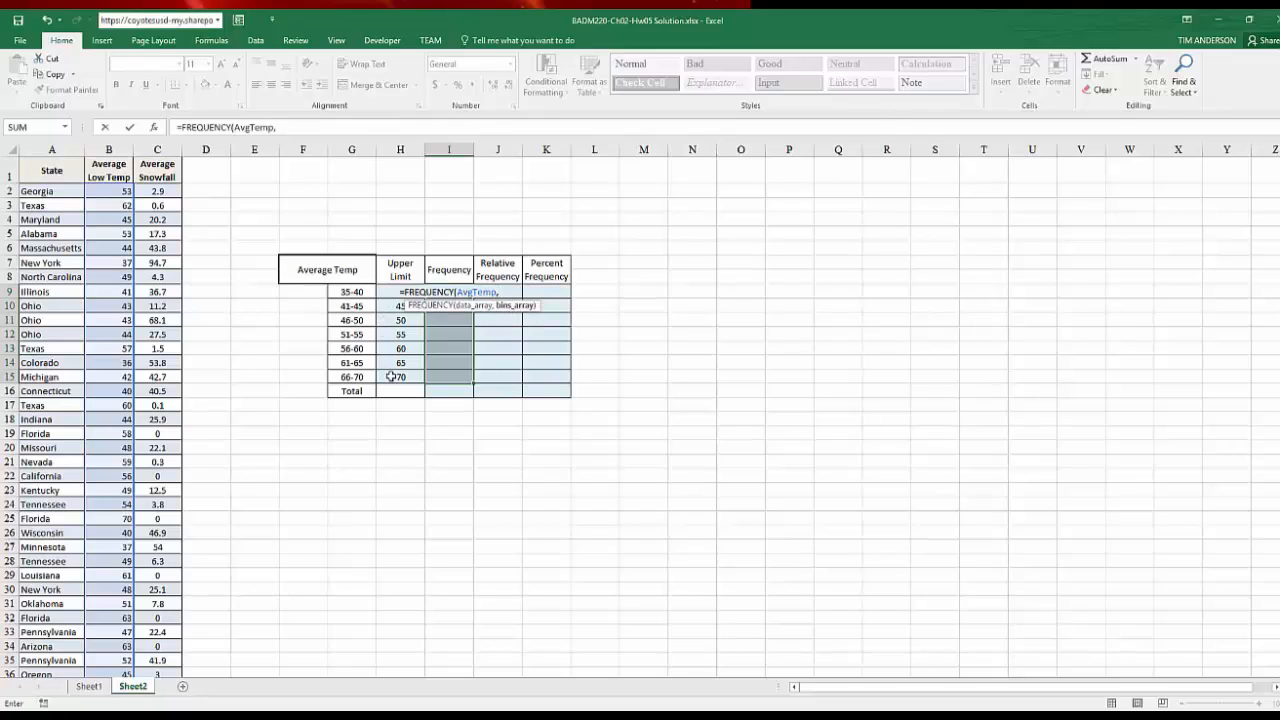
pyautogui.moveTo(391, 376); pyautogui.dragTo(394, 296)
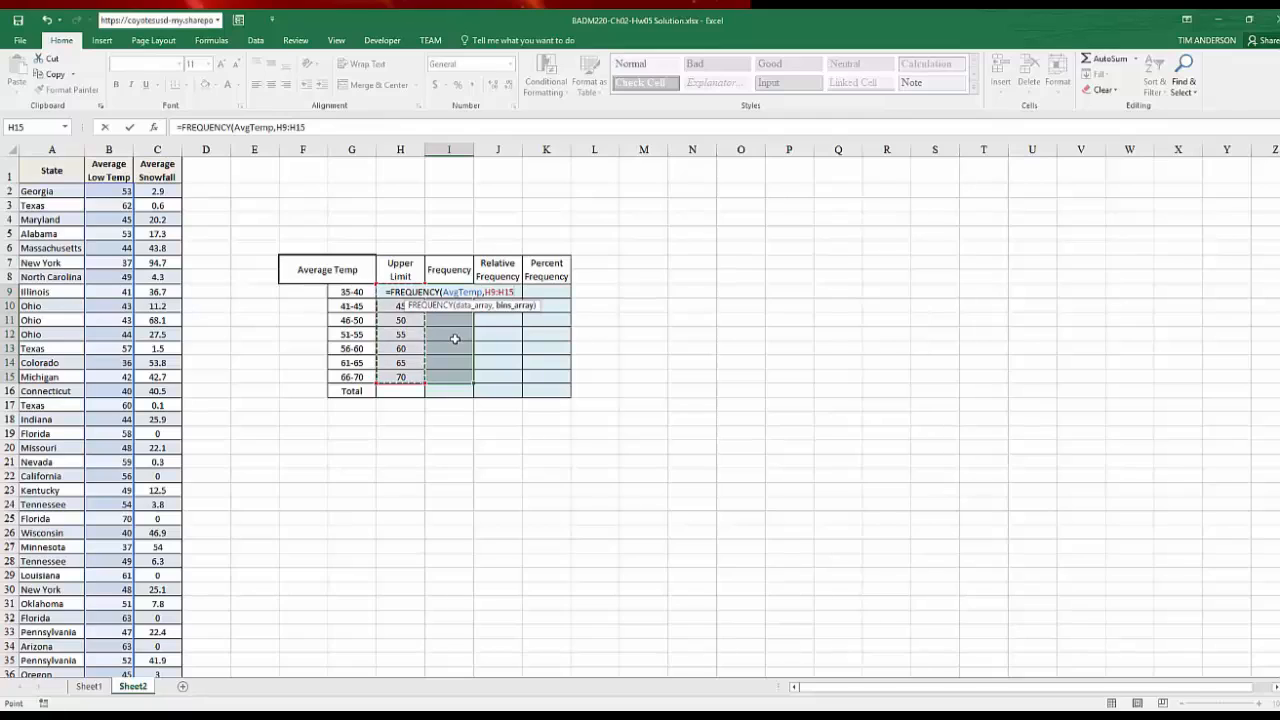
pyautogui.write(')')
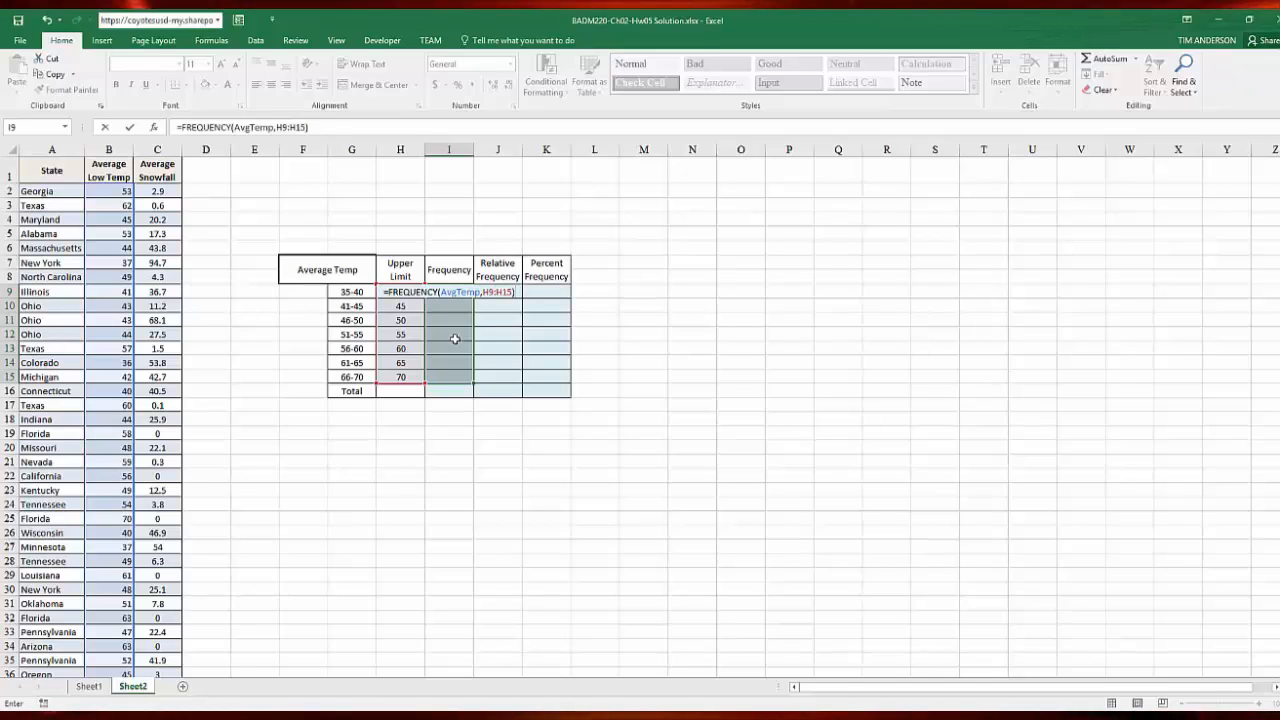
pyautogui.hotkey('ctrl', 'shift', 'Return')
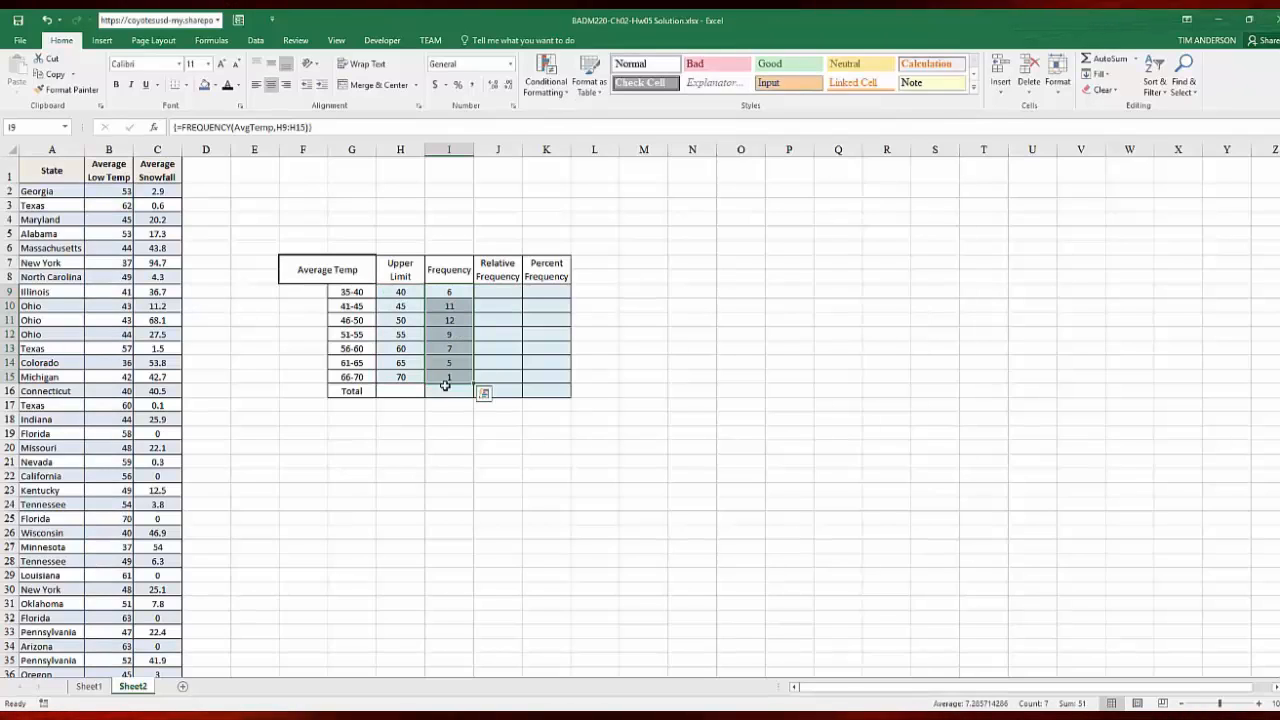
pyautogui.click(447, 291)
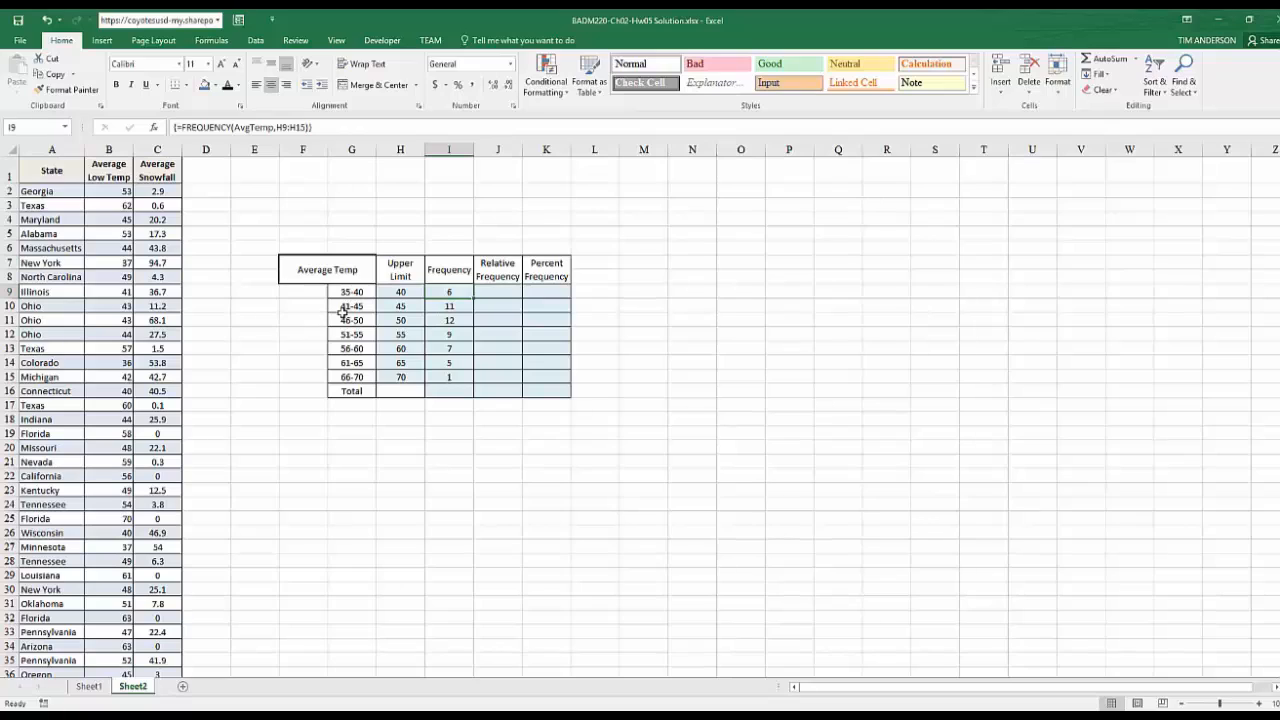
# Total the Frequency column in I16 with =SUM(I9:I15)
pyautogui.click(455, 390)
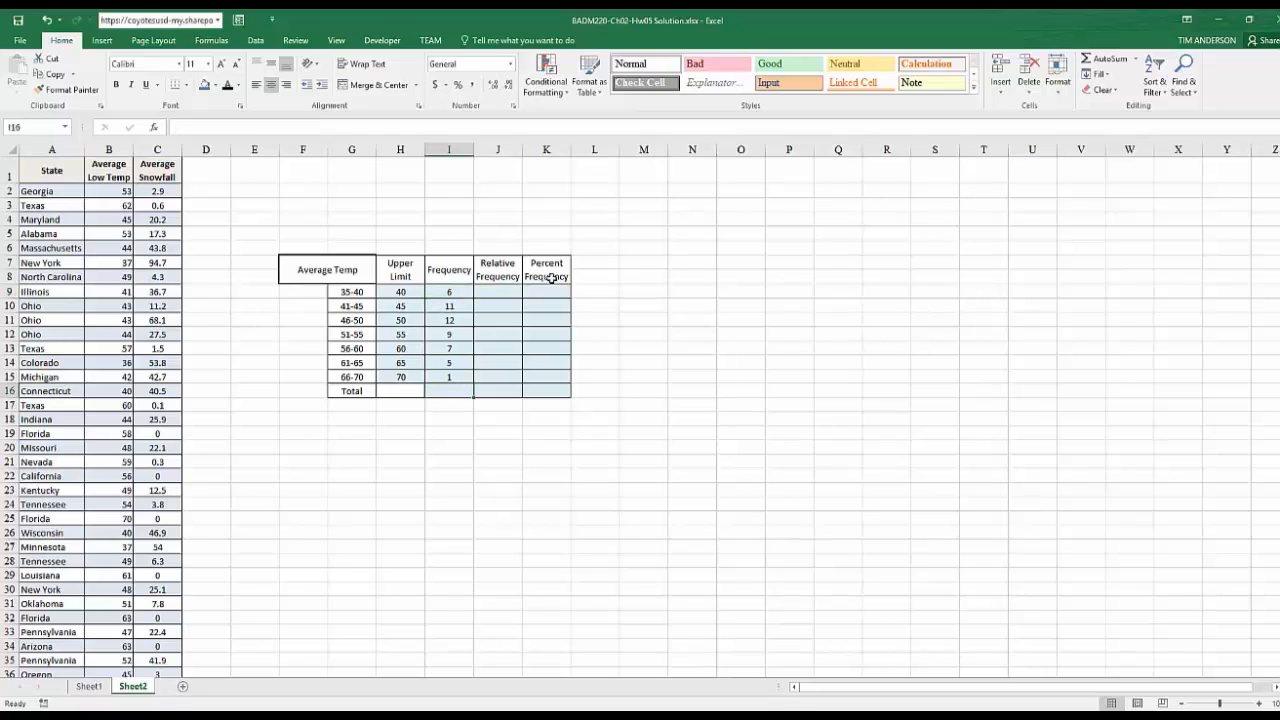
pyautogui.click(1100, 59)
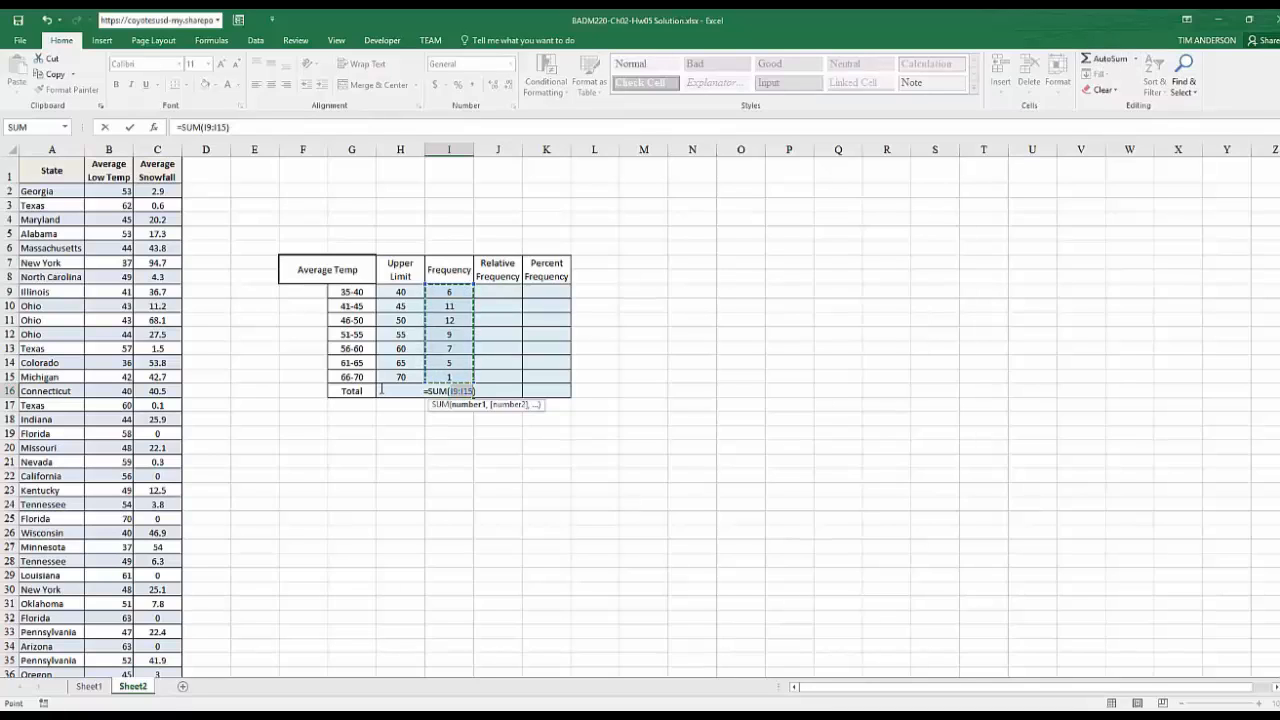
pyautogui.press('Return')
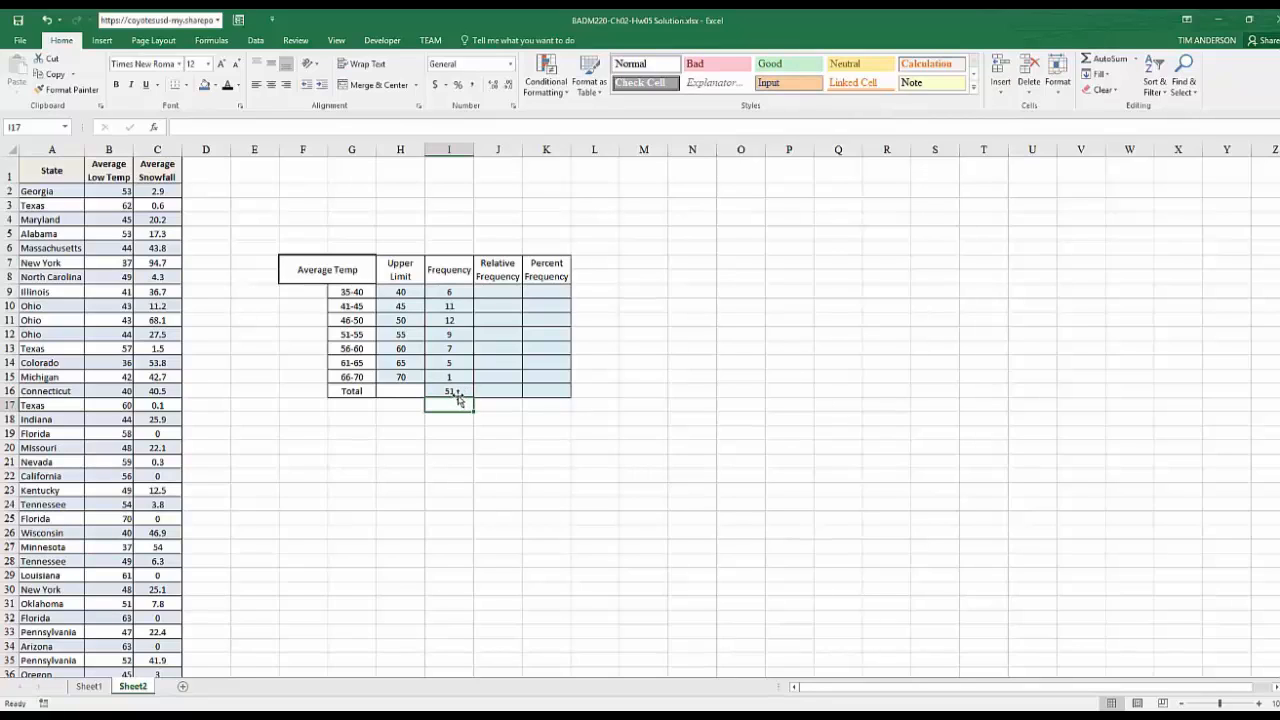
# Enter =I9/$I$16 in J9 to calculate the relative frequency of the 35-40 class
pyautogui.click(484, 294)
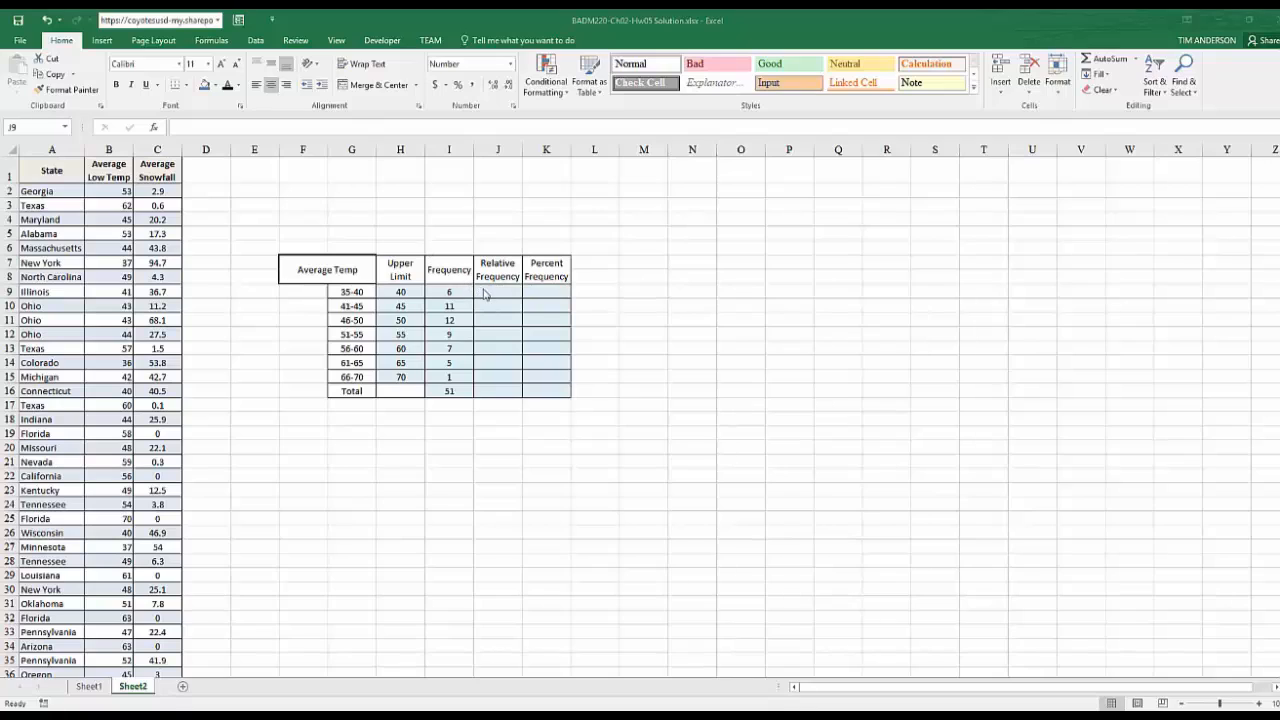
pyautogui.click(485, 291)
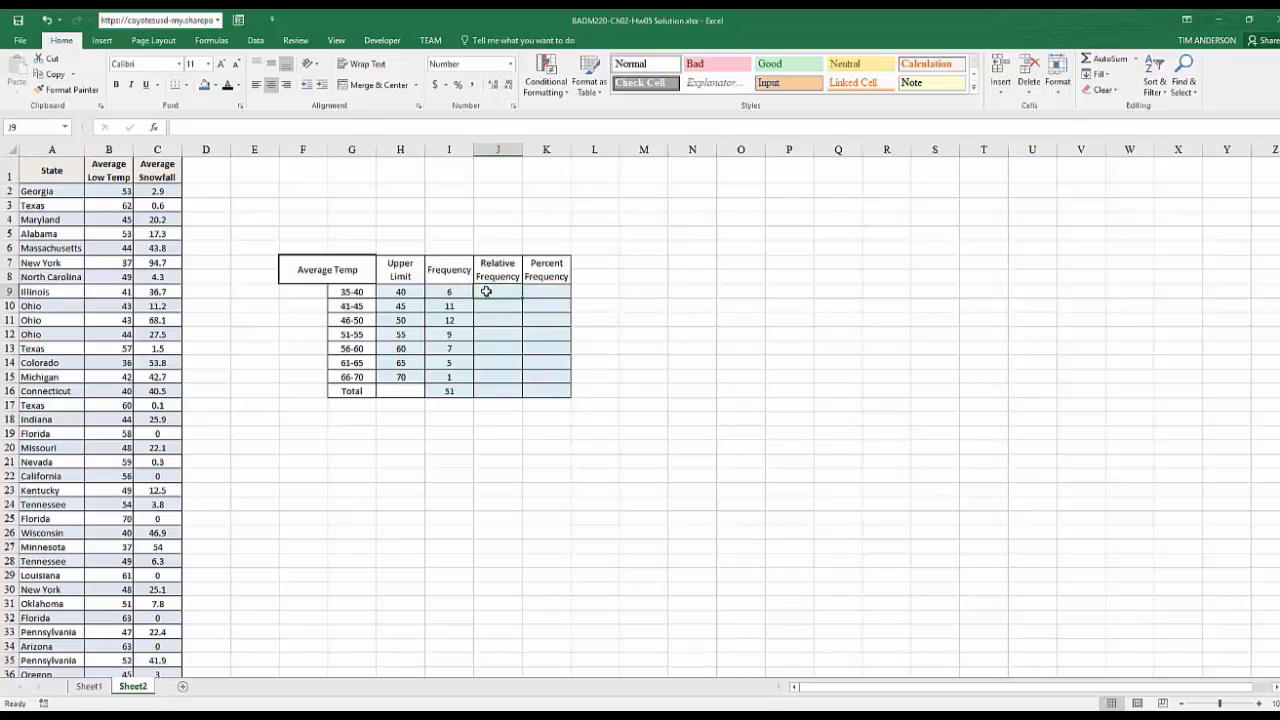
pyautogui.write('=')
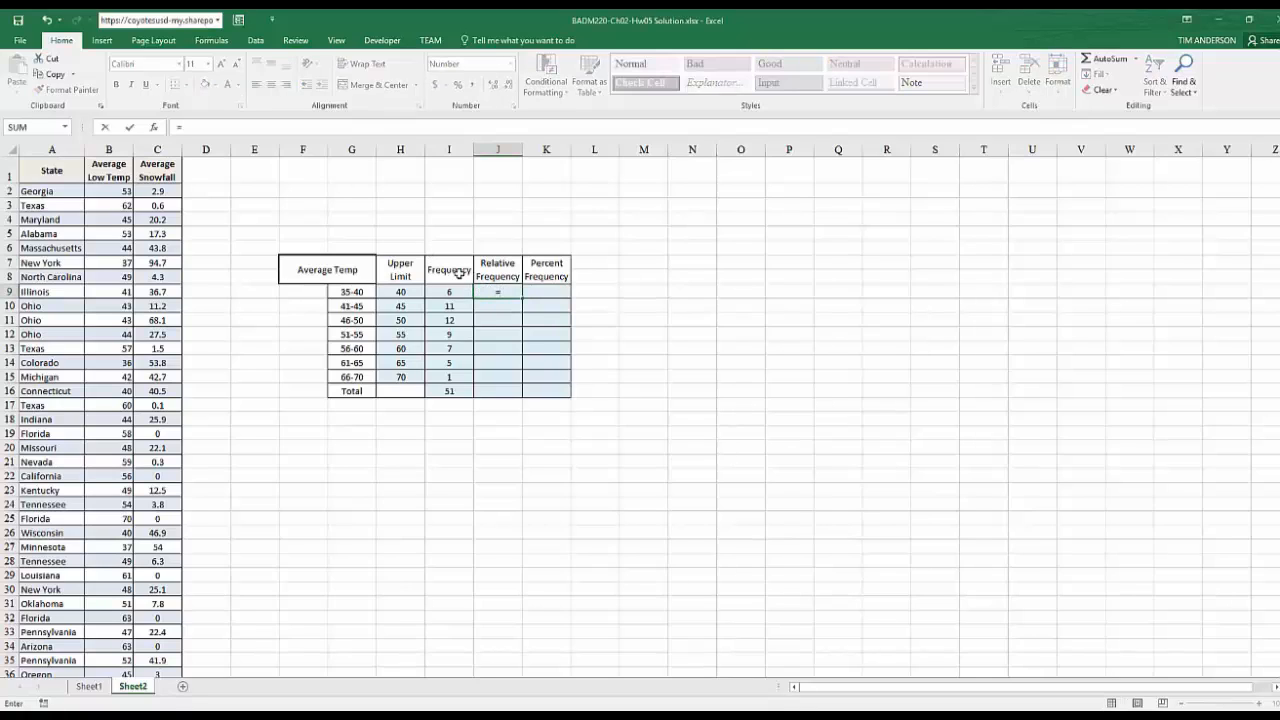
pyautogui.click(452, 292)
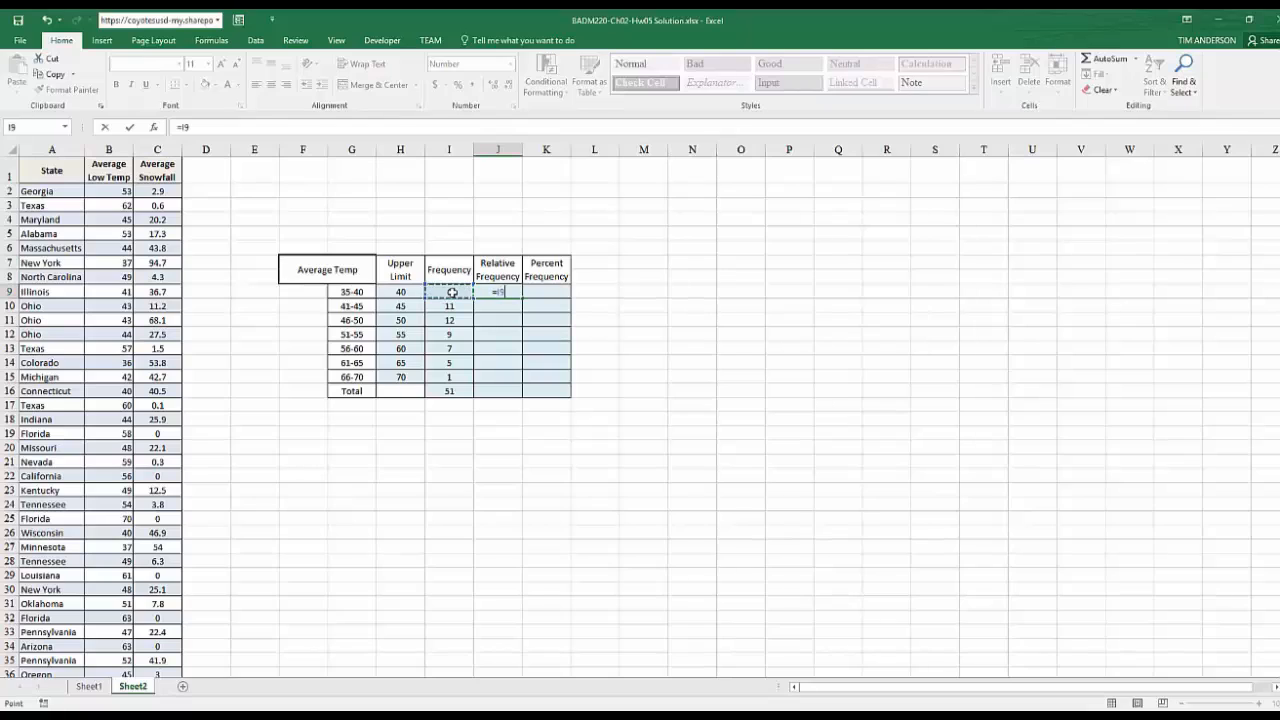
pyautogui.write('/')
pyautogui.click(448, 392)
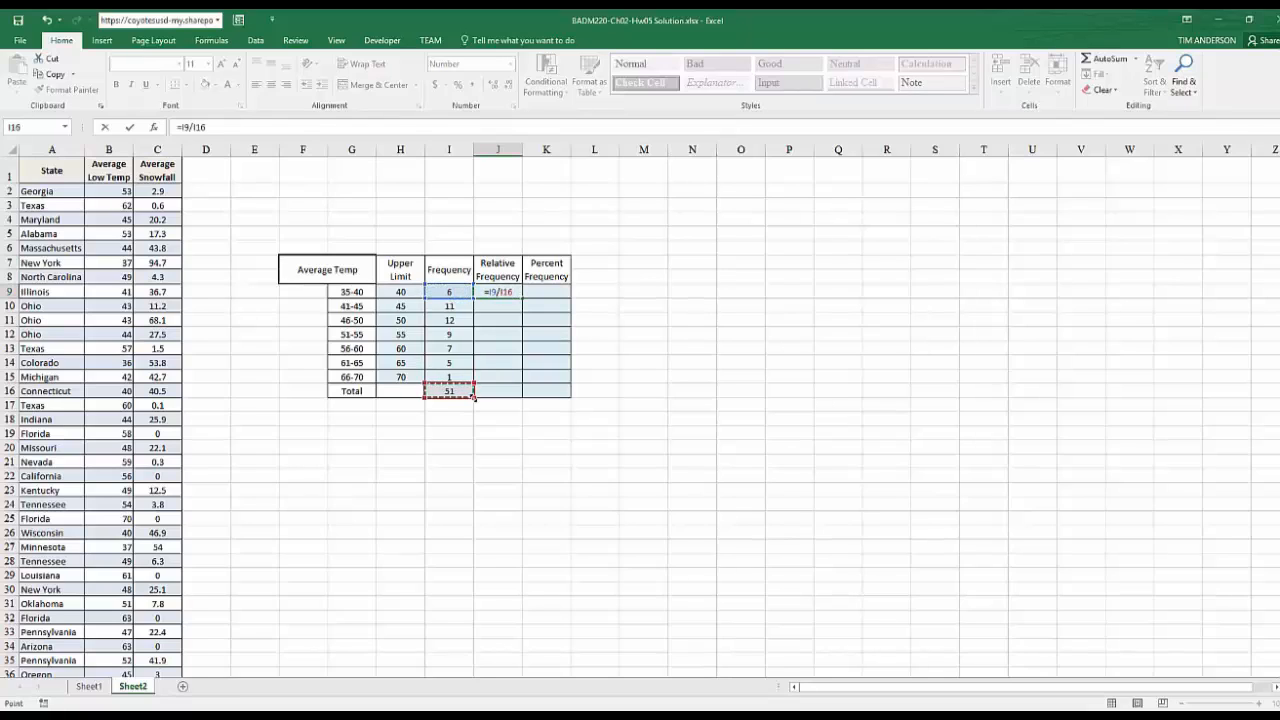
pyautogui.click(201, 127)
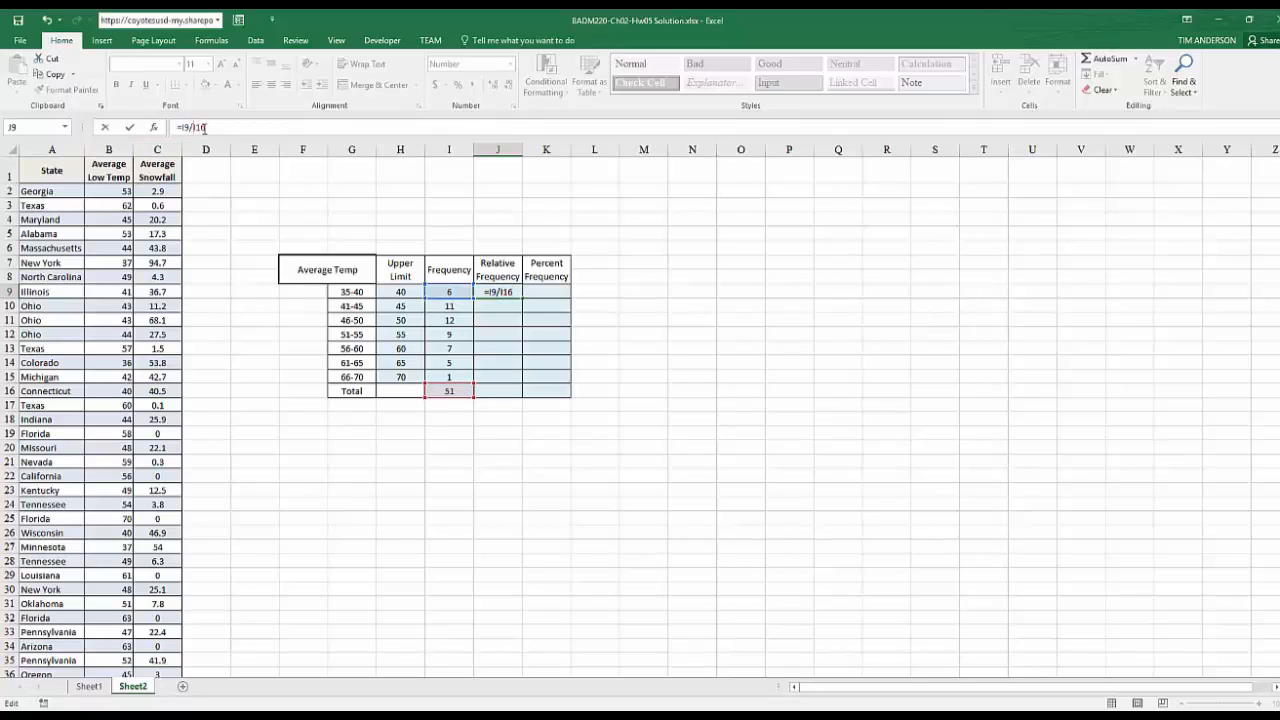
pyautogui.press('F4')
pyautogui.write('$')
pyautogui.press('Return')
pyautogui.press('Up')
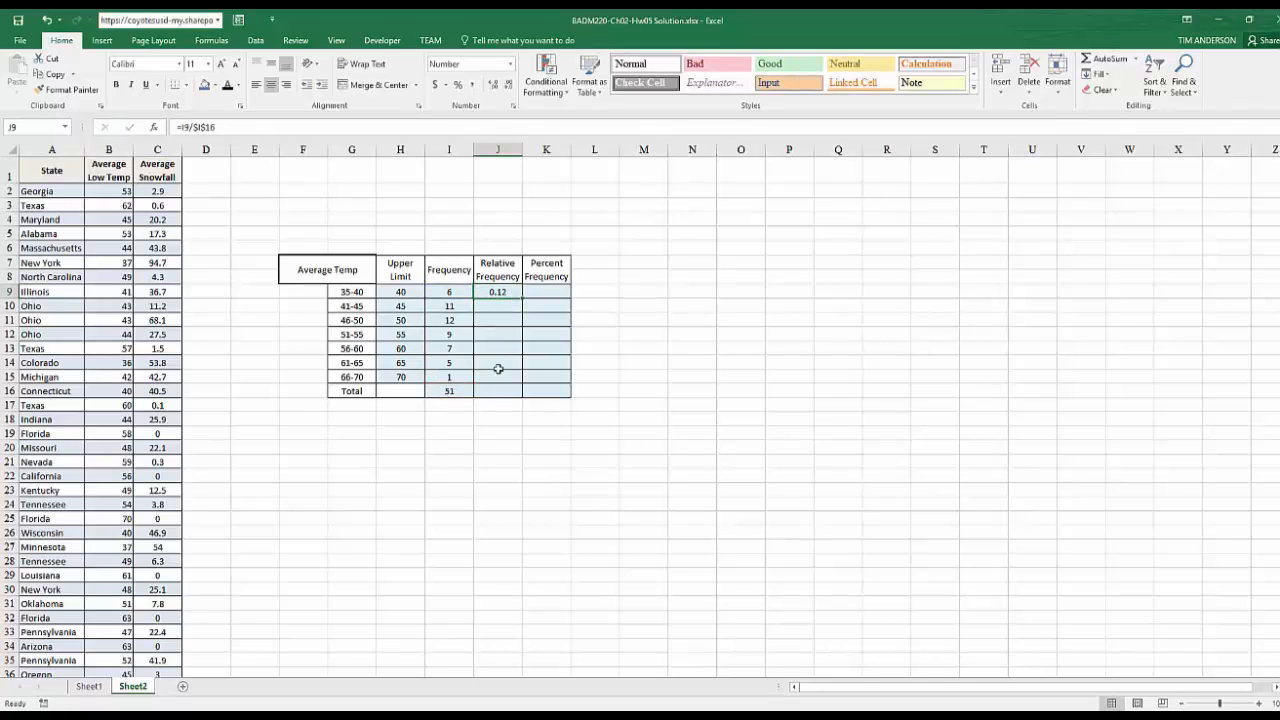
# Copy the relative frequency formula from J9 into J10:J15
pyautogui.hotkey('ctrl', 'c')
pyautogui.press('Down')
pyautogui.hotkey('shift', 'Down')
pyautogui.hotkey('shift', 'Down')
pyautogui.hotkey('shift', 'Down')
pyautogui.hotkey('shift', 'Down')
pyautogui.hotkey('shift', 'Down')
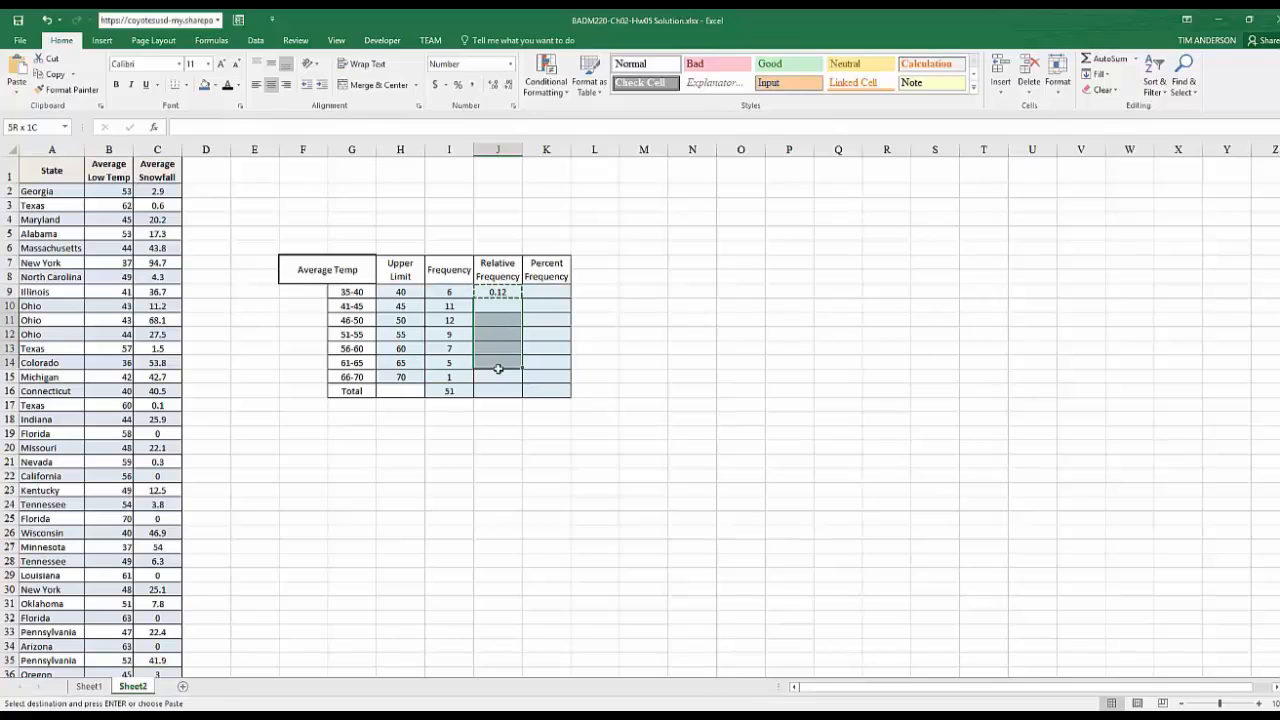
pyautogui.hotkey('ctrl', 'v')
# Total the Relative Frequency column in J16 with =SUM(J9:J15)
pyautogui.press('Down')
pyautogui.press('Down')
pyautogui.press('Down')
pyautogui.press('Down')
pyautogui.press('Down')
pyautogui.press('Down')
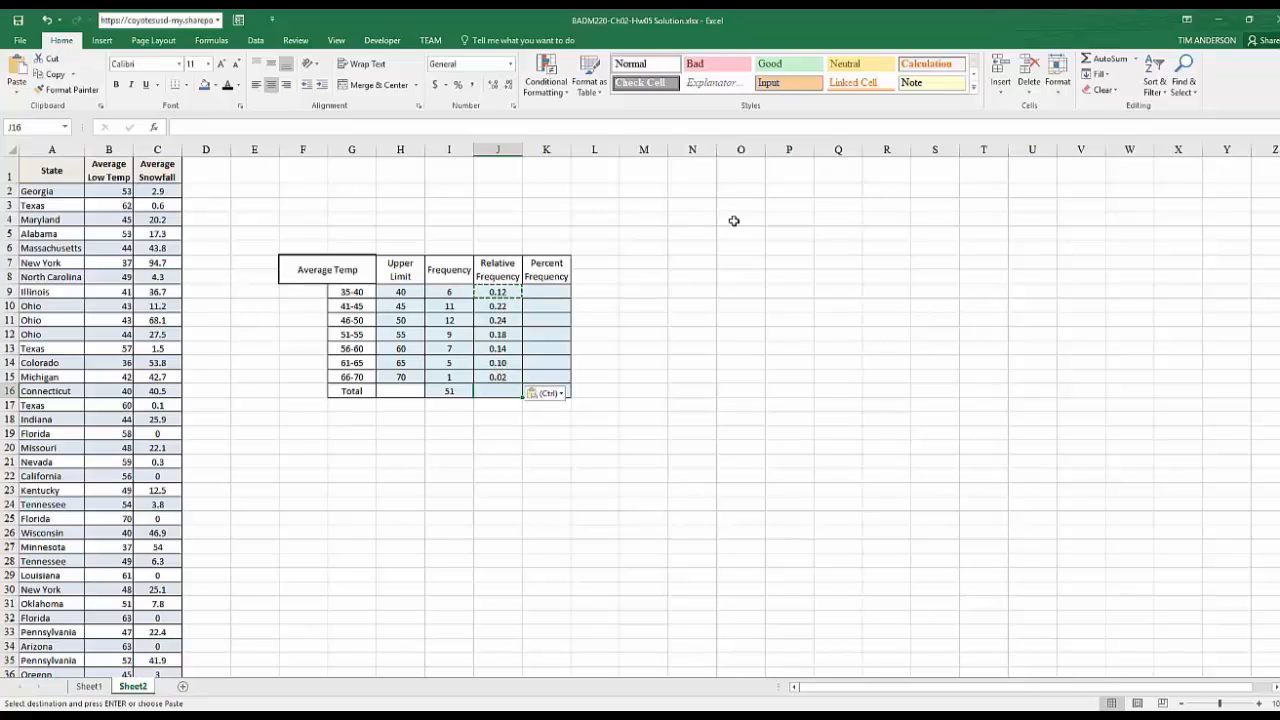
pyautogui.click(1100, 58)
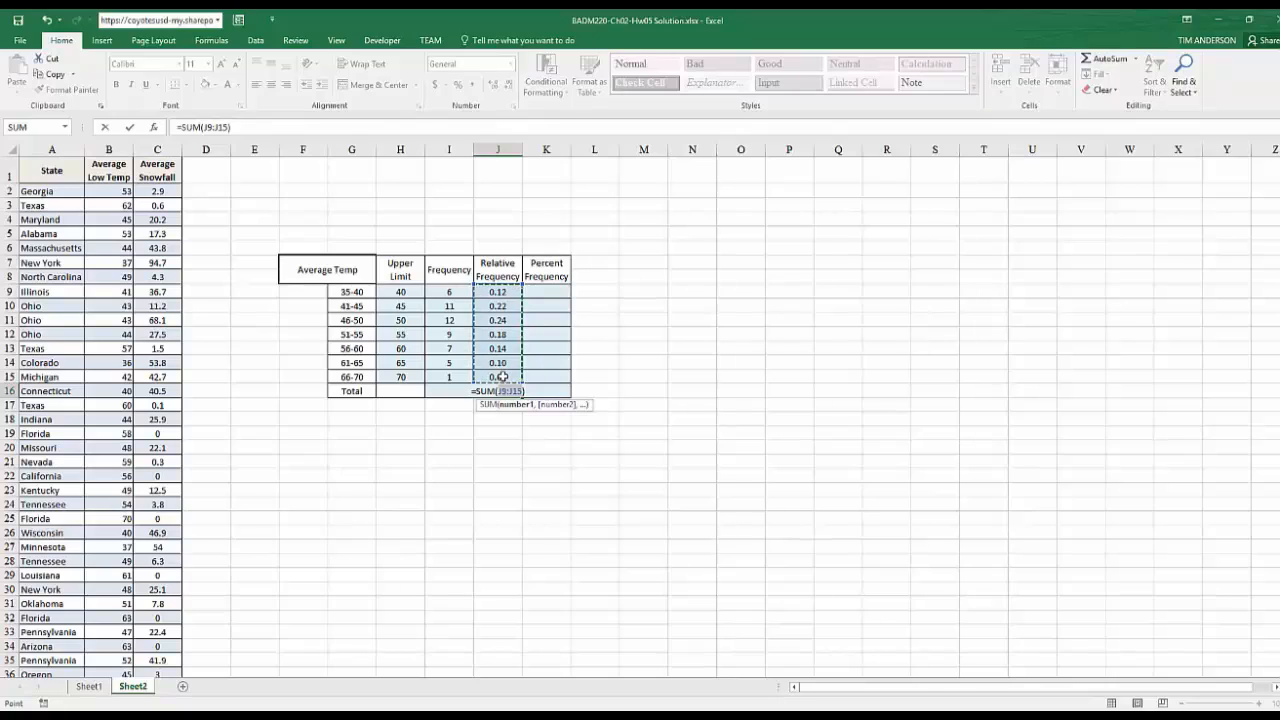
pyautogui.press('Return')
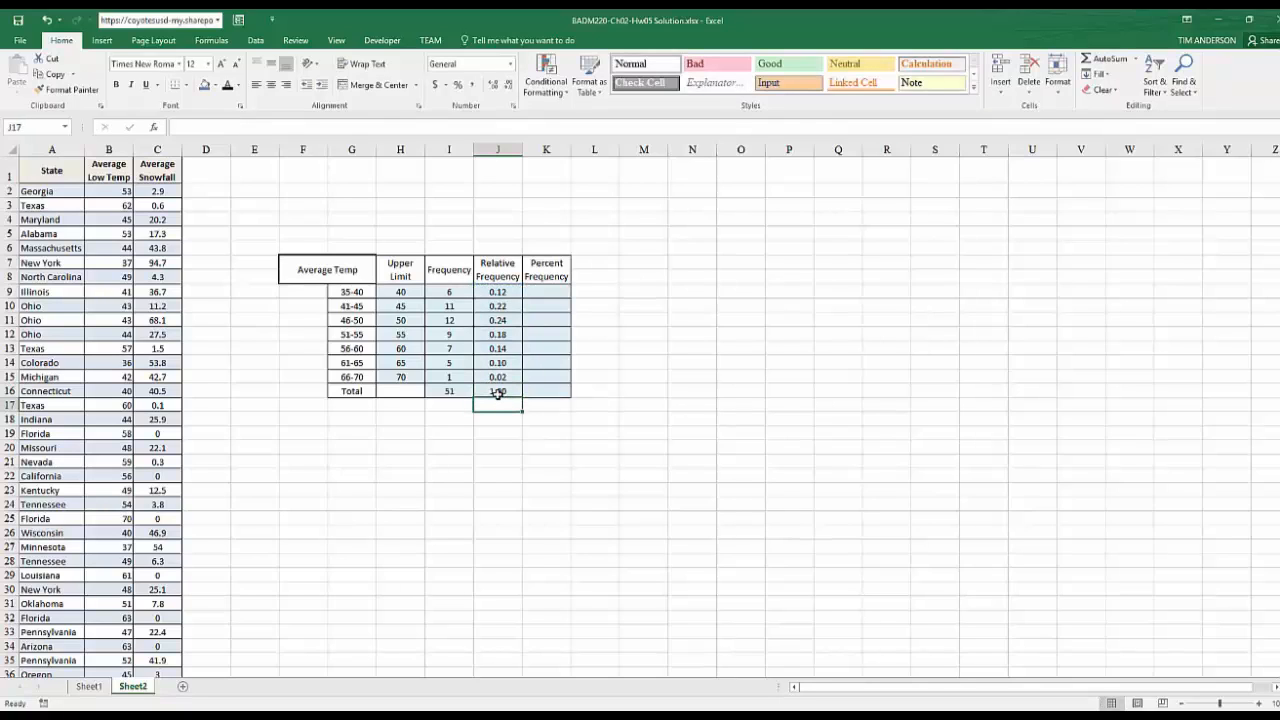
# Change K9 from percent to comma style and enter =J9*100 to calculate the percent frequency of the 35-40 class
pyautogui.click(537, 293)
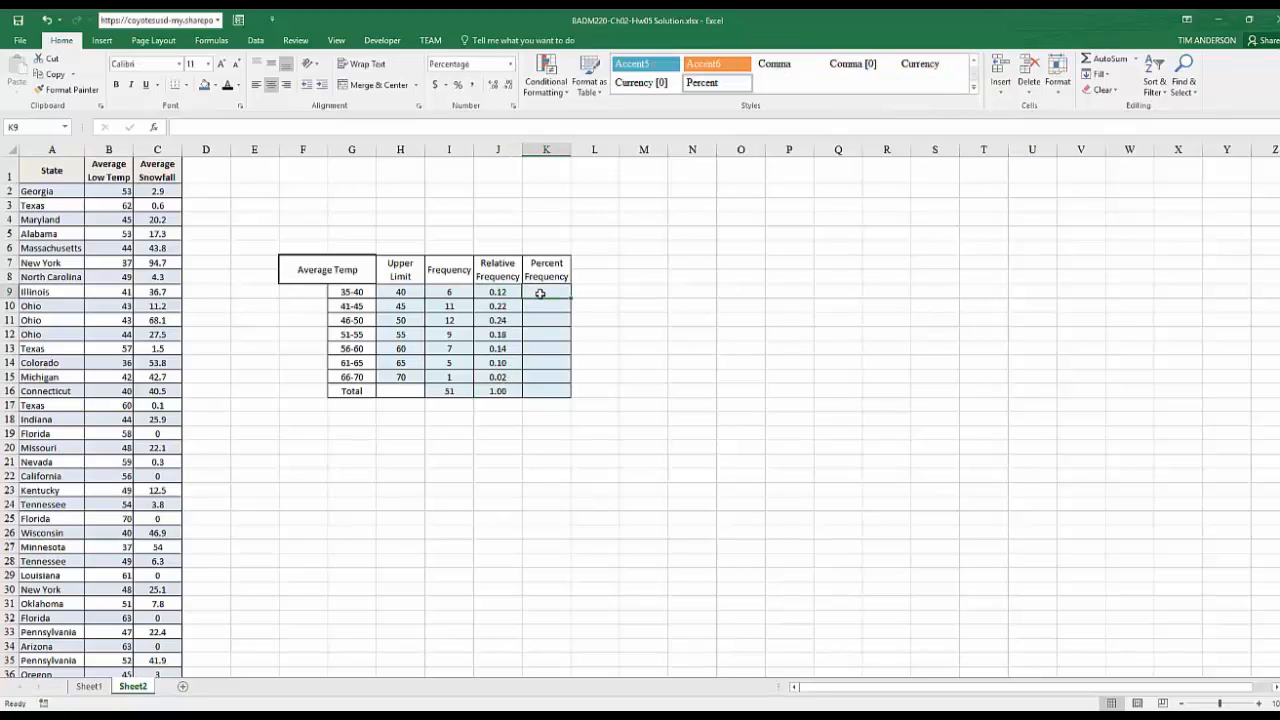
pyautogui.hotkey('ctrl', 'z')
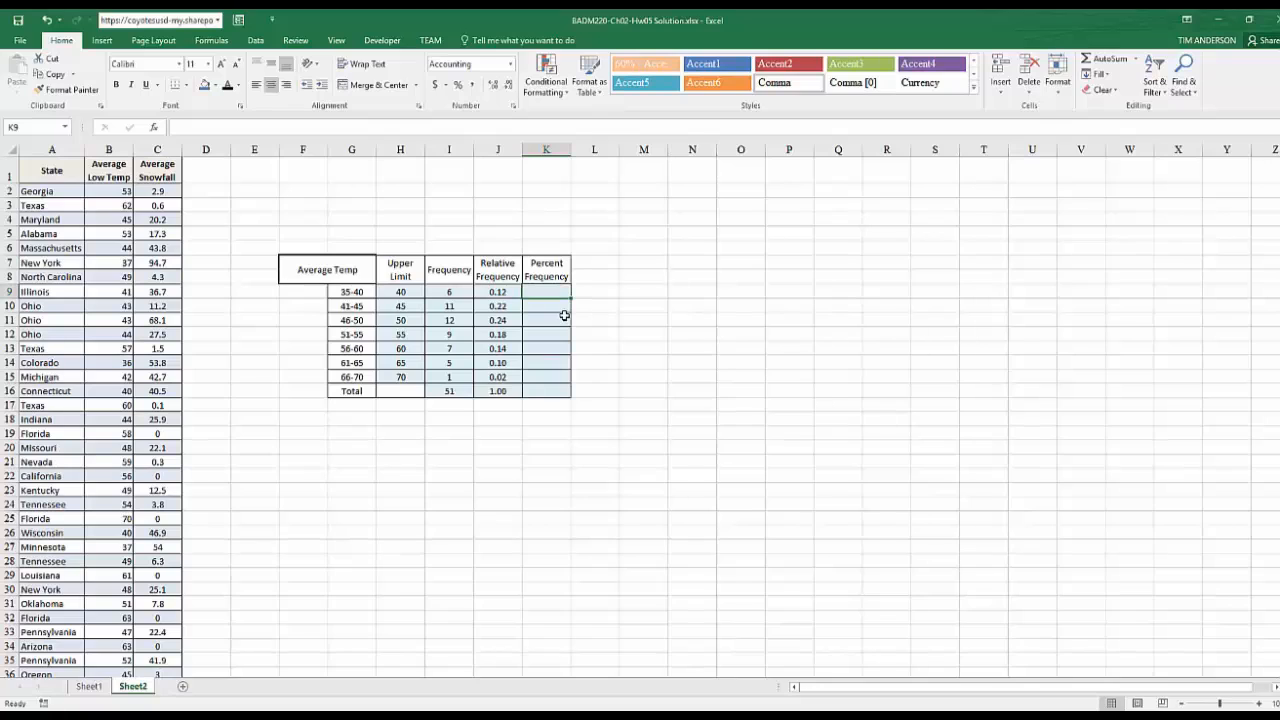
pyautogui.write('=')
pyautogui.press('Left')
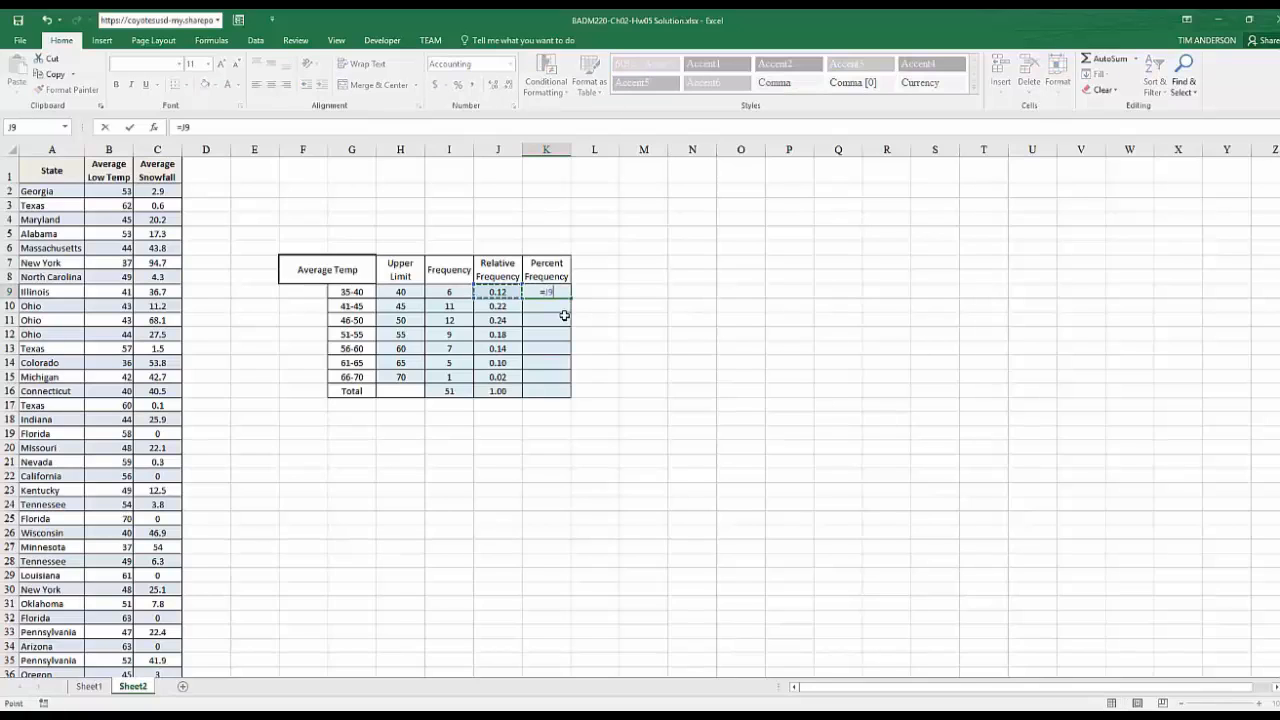
pyautogui.write('*100')
pyautogui.press('Return')
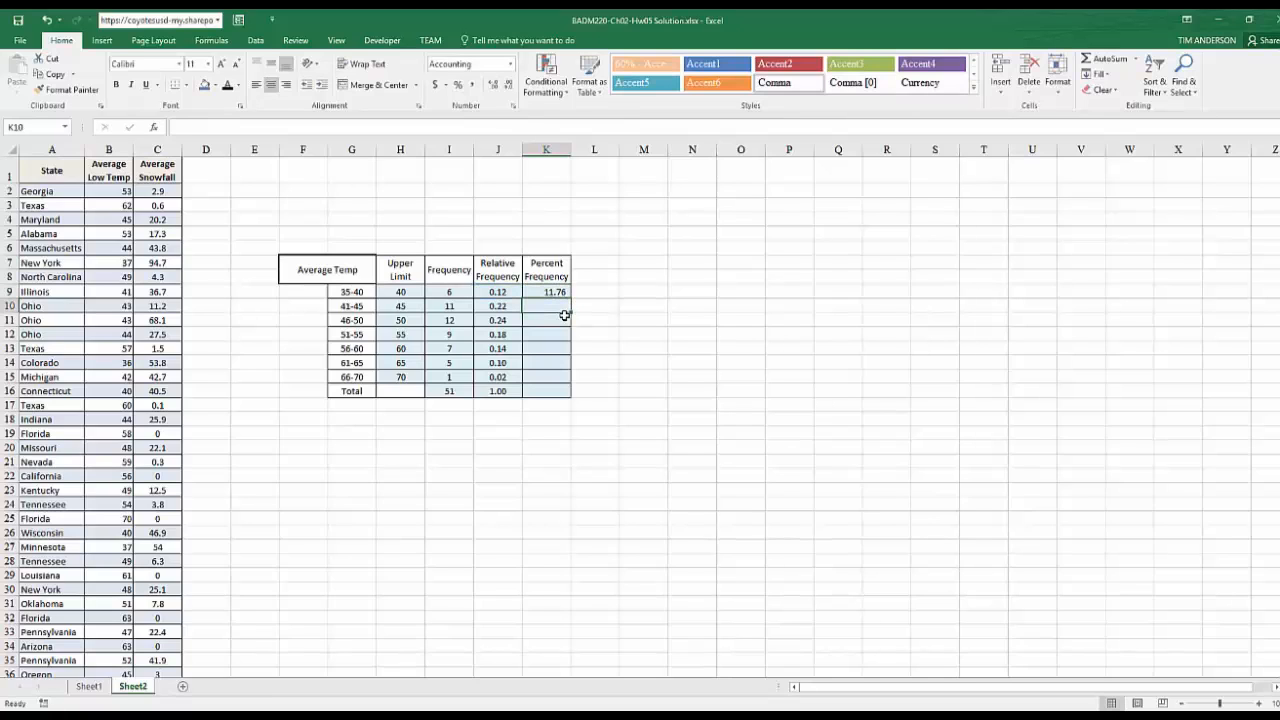
# Copy the percent frequency formula from K9 into K10:K15
pyautogui.press('Up')
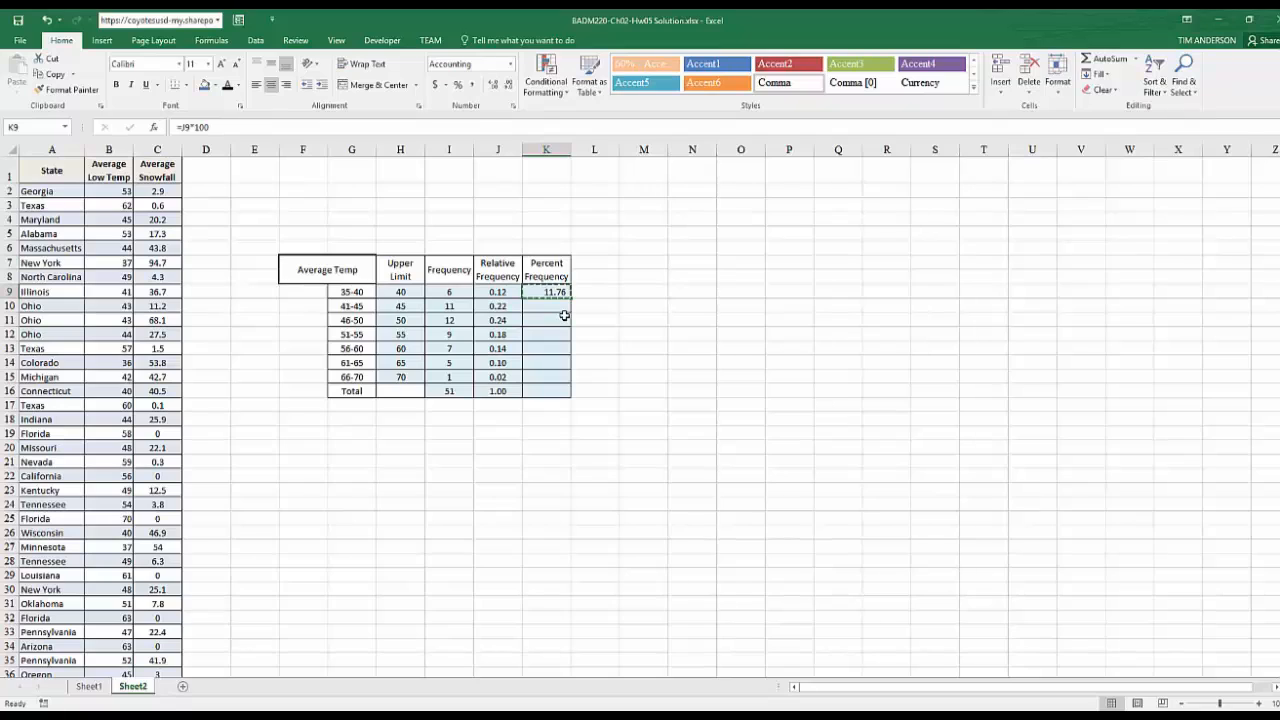
pyautogui.press('Down')
pyautogui.hotkey('shift', 'Down')
pyautogui.hotkey('shift', 'Down')
pyautogui.hotkey('shift', 'Down')
pyautogui.hotkey('shift', 'Down')
pyautogui.hotkey('shift', 'Down')
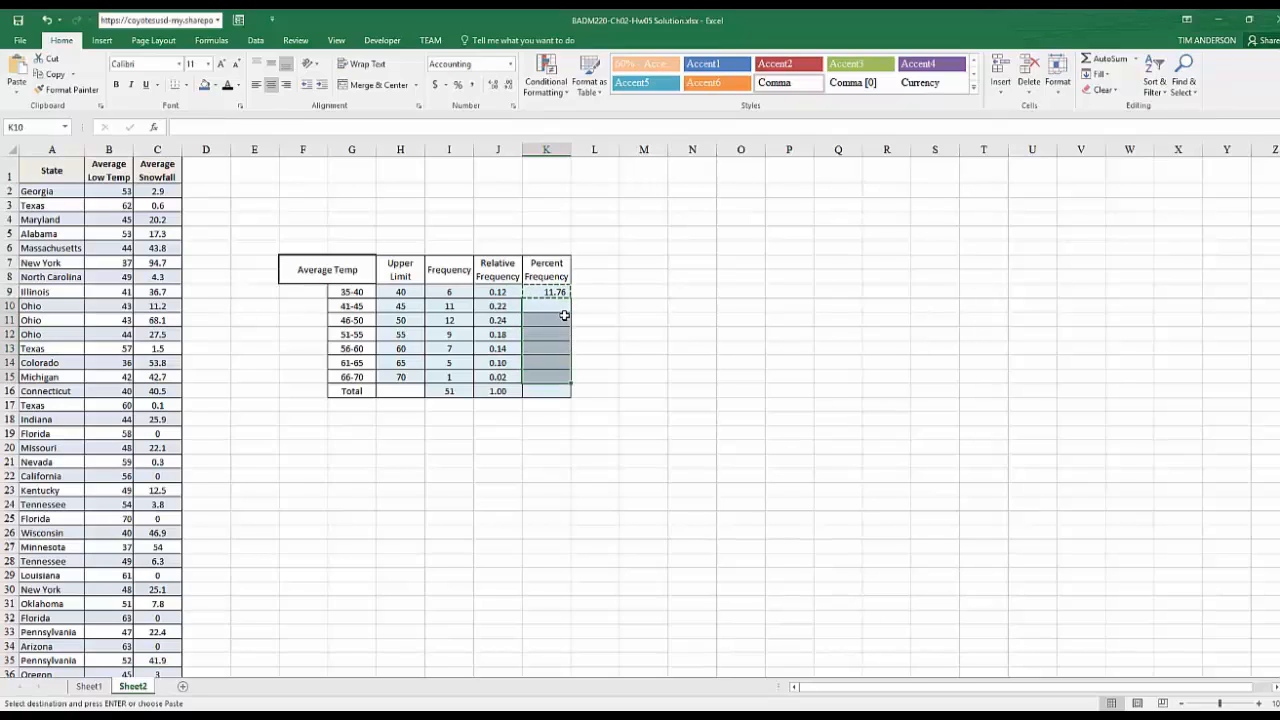
pyautogui.hotkey('ctrl', 'v')
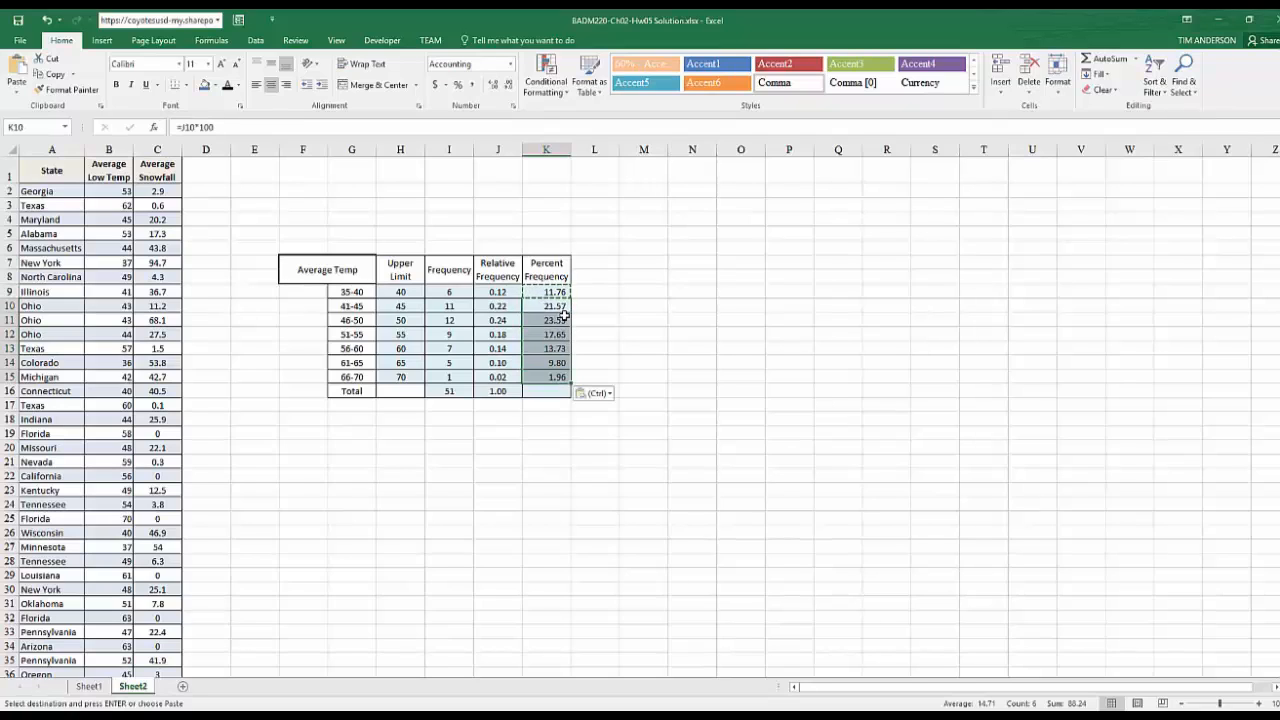
# Total the Percent Frequency column in K16 with =SUM(K9:K15)
pyautogui.click(557, 390)
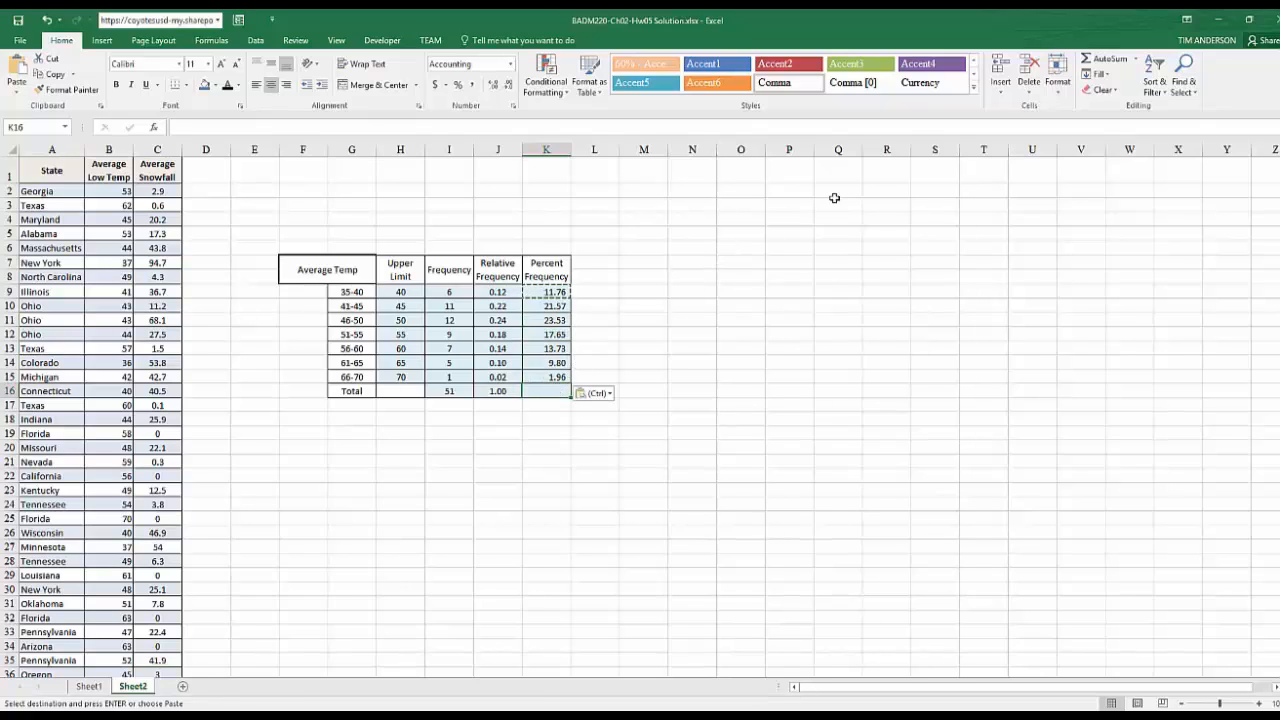
pyautogui.click(1100, 60)
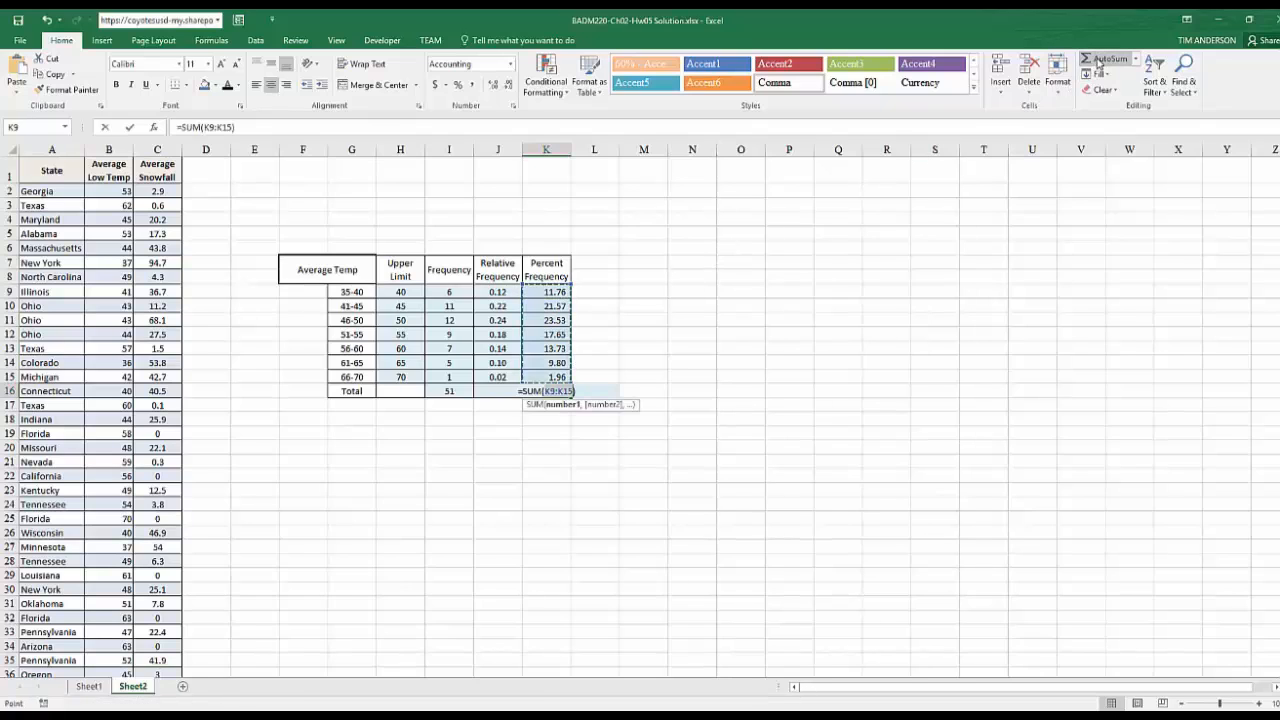
pyautogui.press('Return')
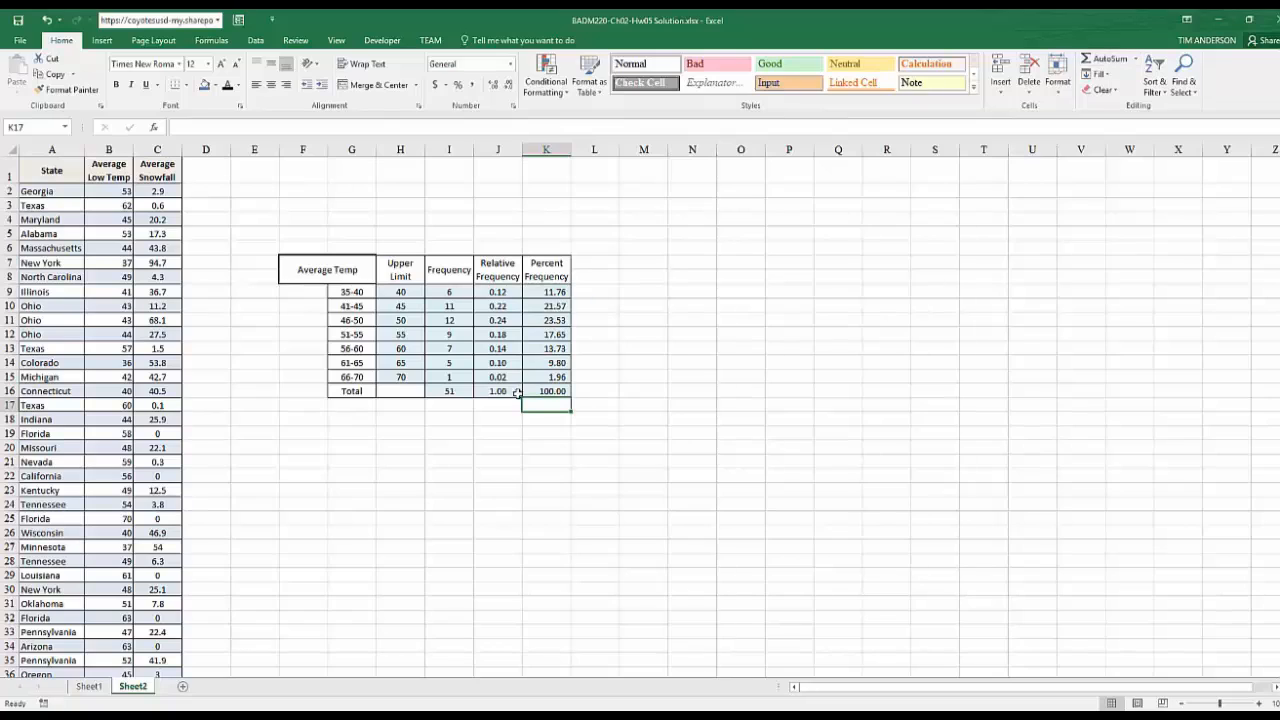